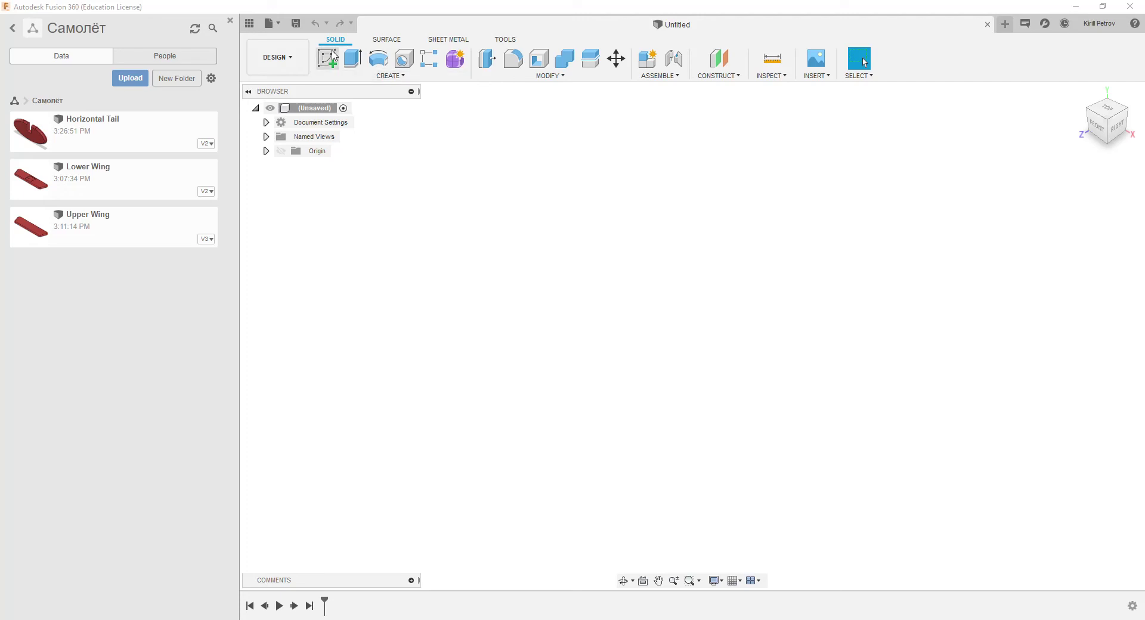
# - Save the new design as 'Vertical Tail' in the Самолёт project and close the Data panel
pyautogui.click(296, 26)
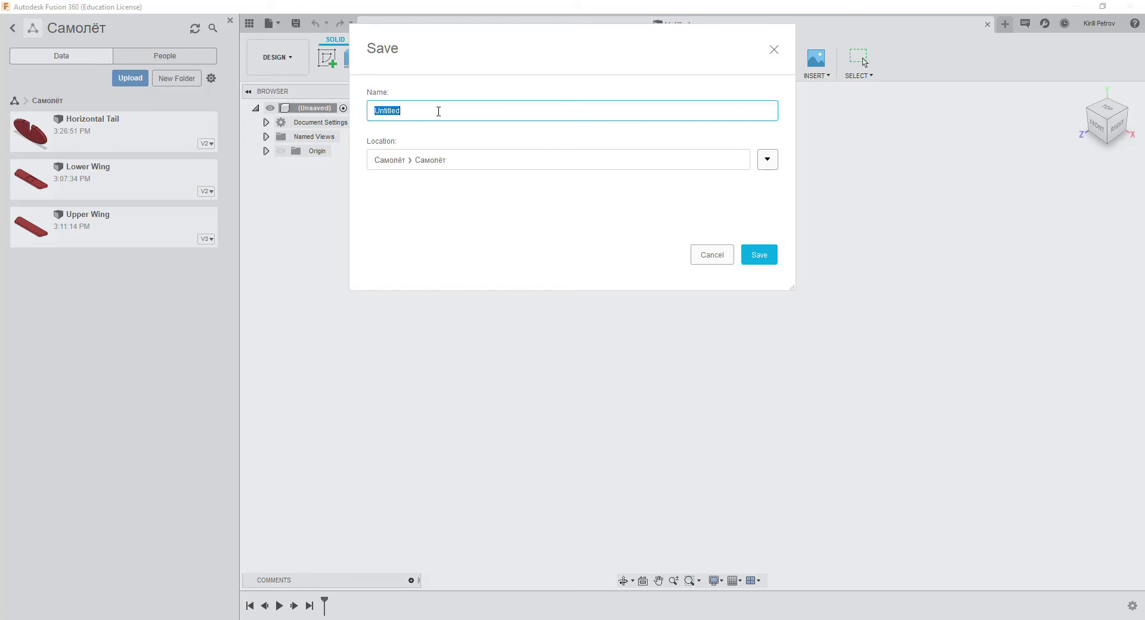
pyautogui.write('Vertical Tail')
pyautogui.click(759, 254)
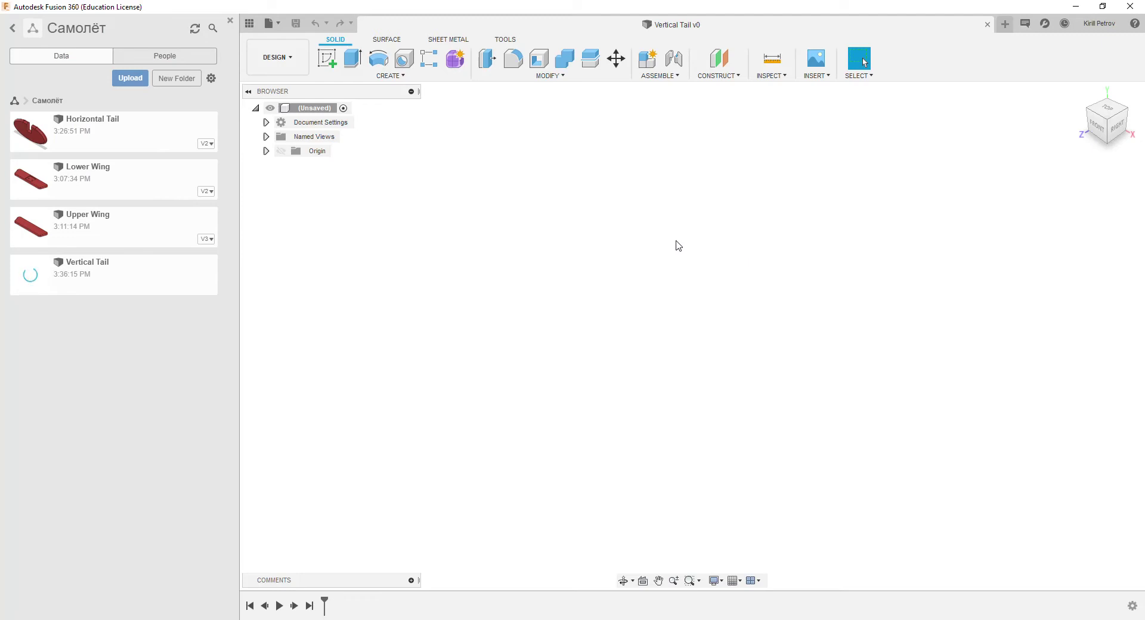
pyautogui.click(230, 21)
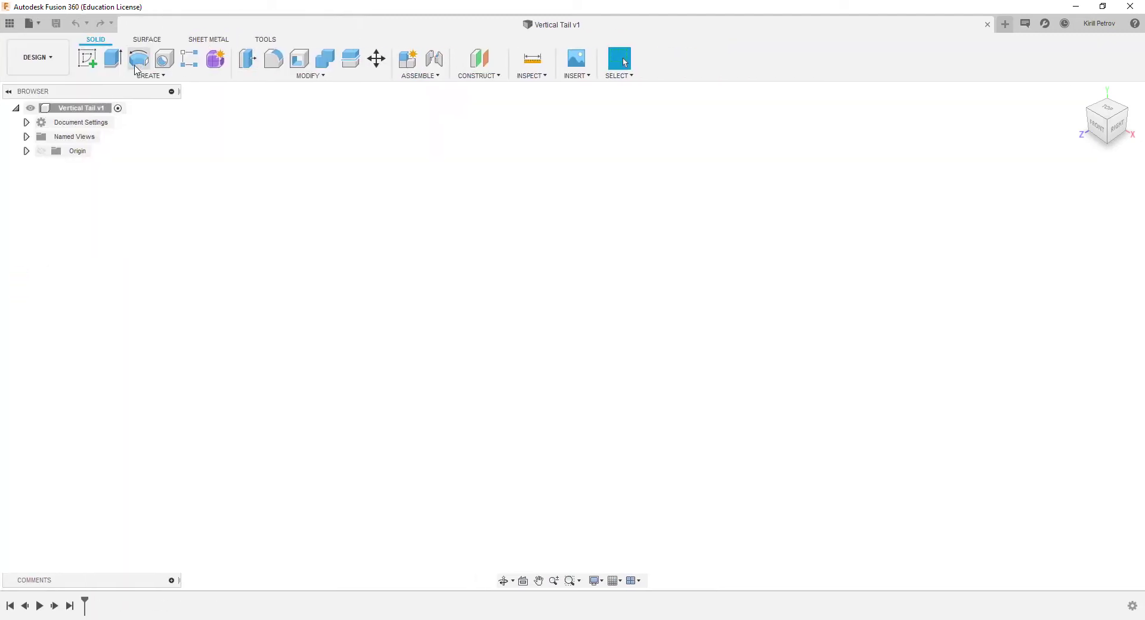
# - Start a sketch on the XY plane and draw an ellipse centred on the origin
pyautogui.click(88, 57)
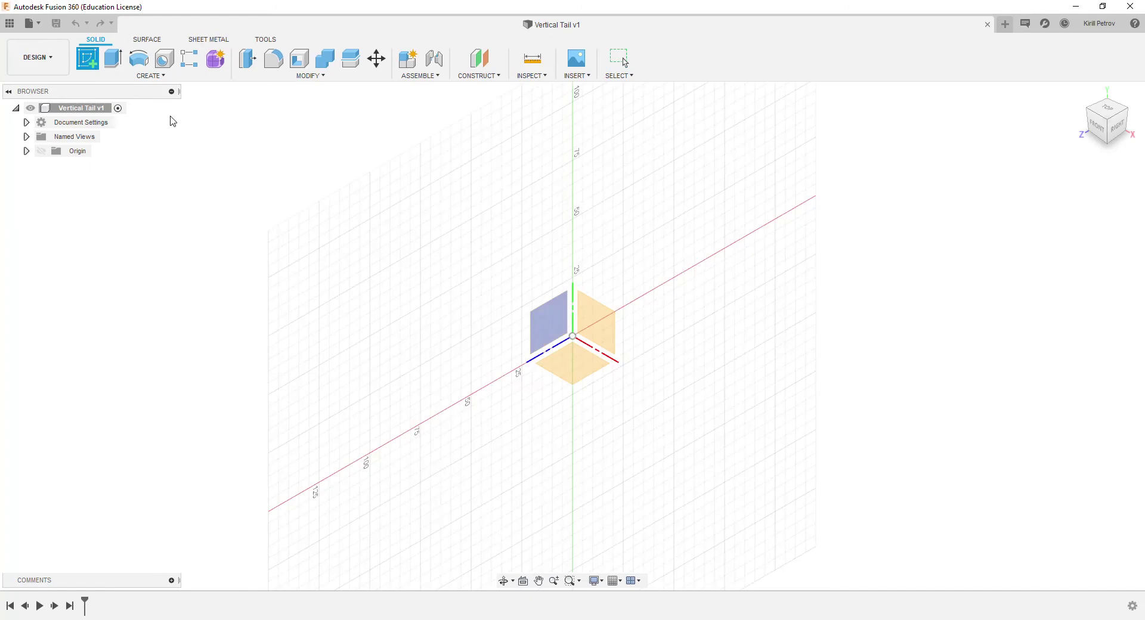
pyautogui.click(27, 150)
pyautogui.click(84, 222)
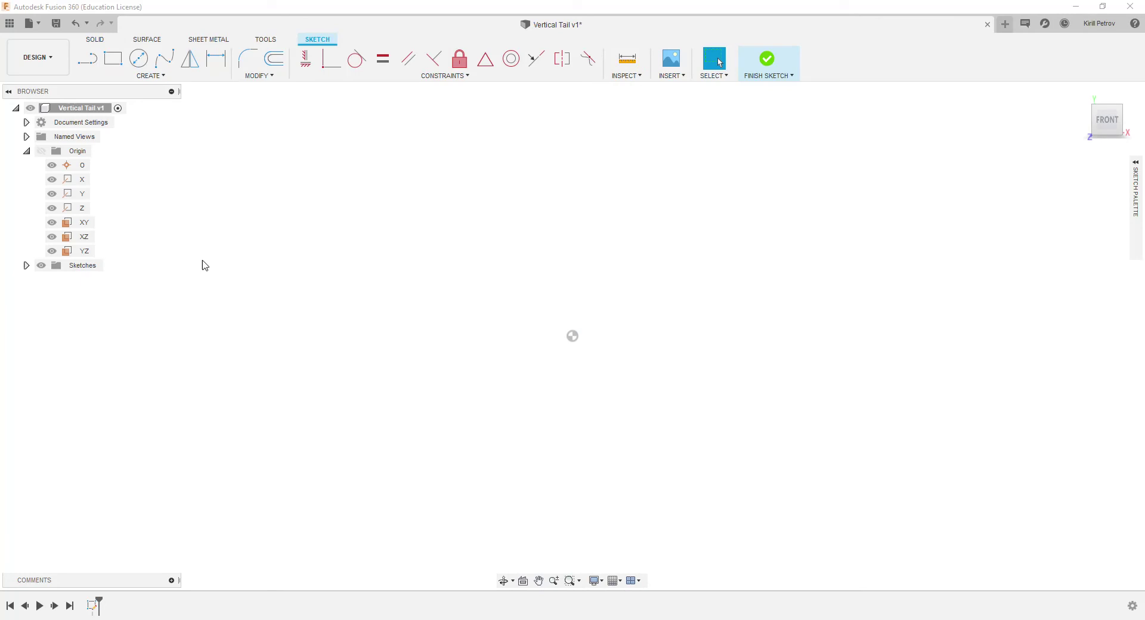
pyautogui.click(171, 76)
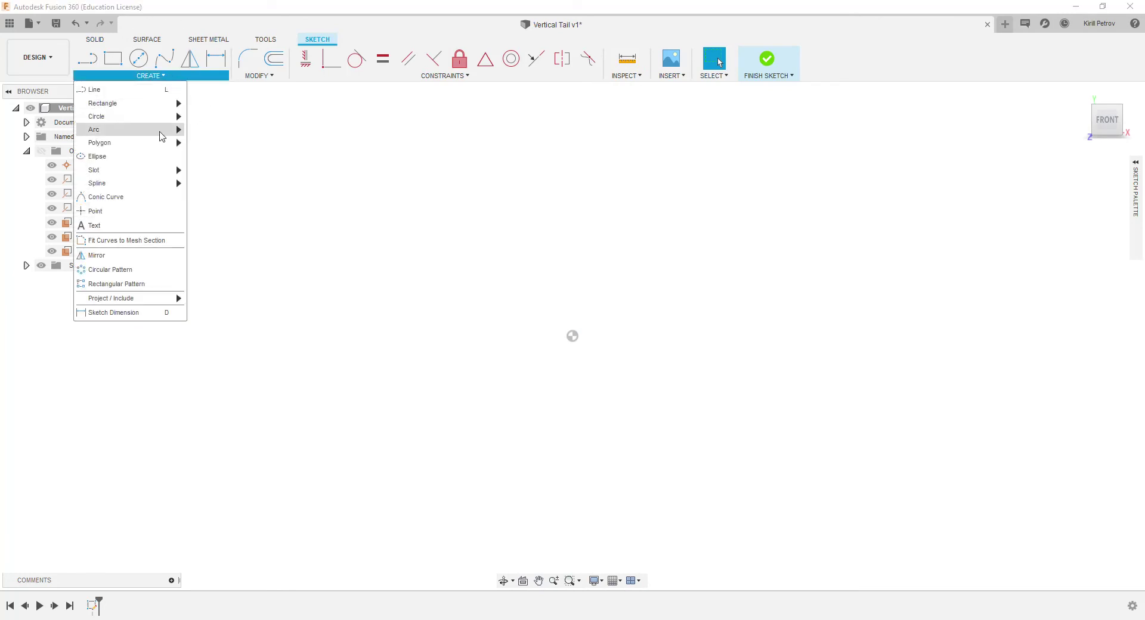
pyautogui.click(157, 157)
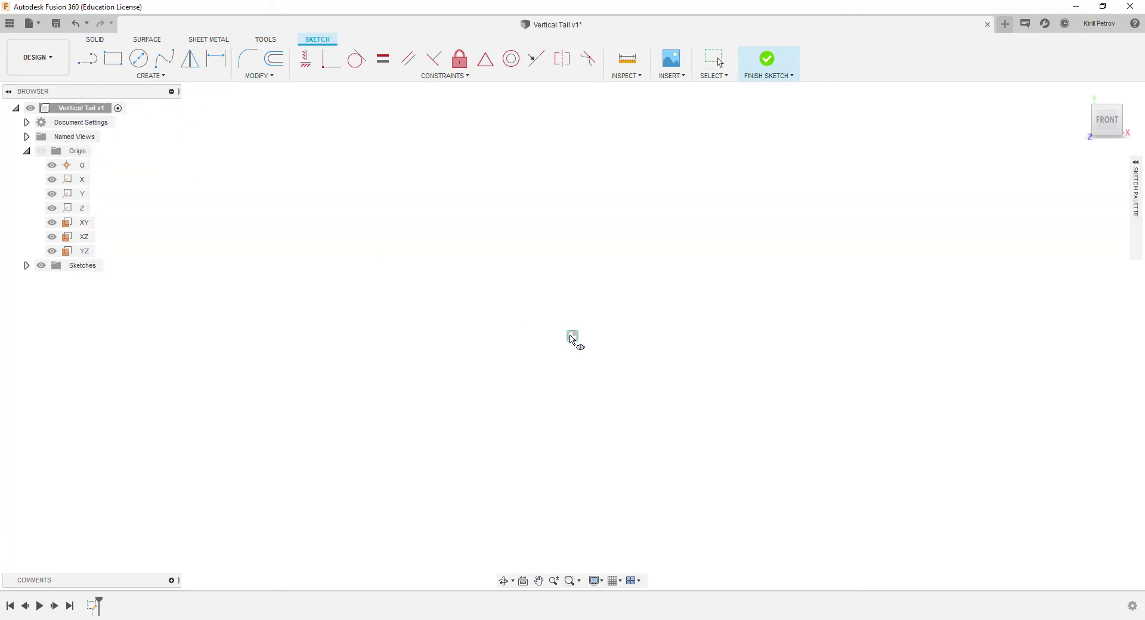
pyautogui.click(572, 336)
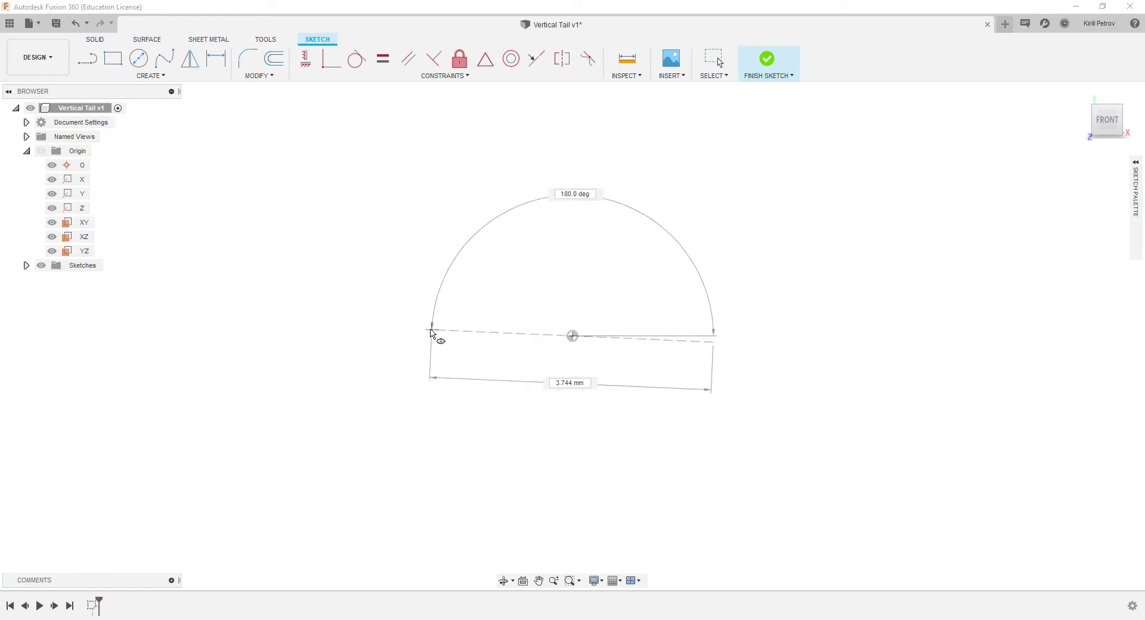
pyautogui.click(411, 336)
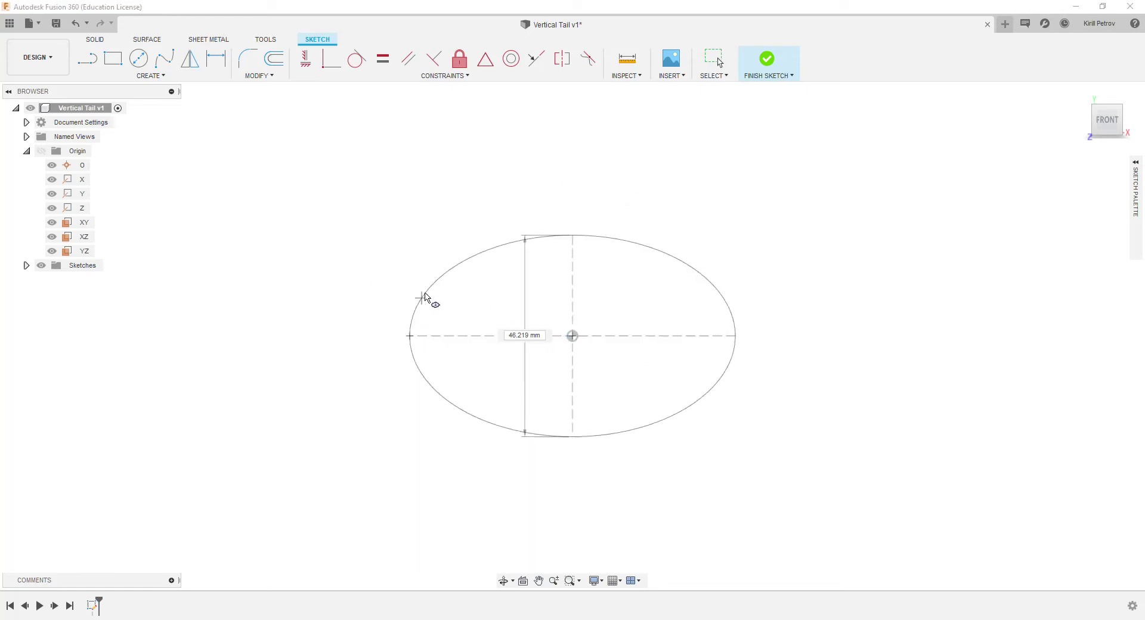
pyautogui.click(576, 253)
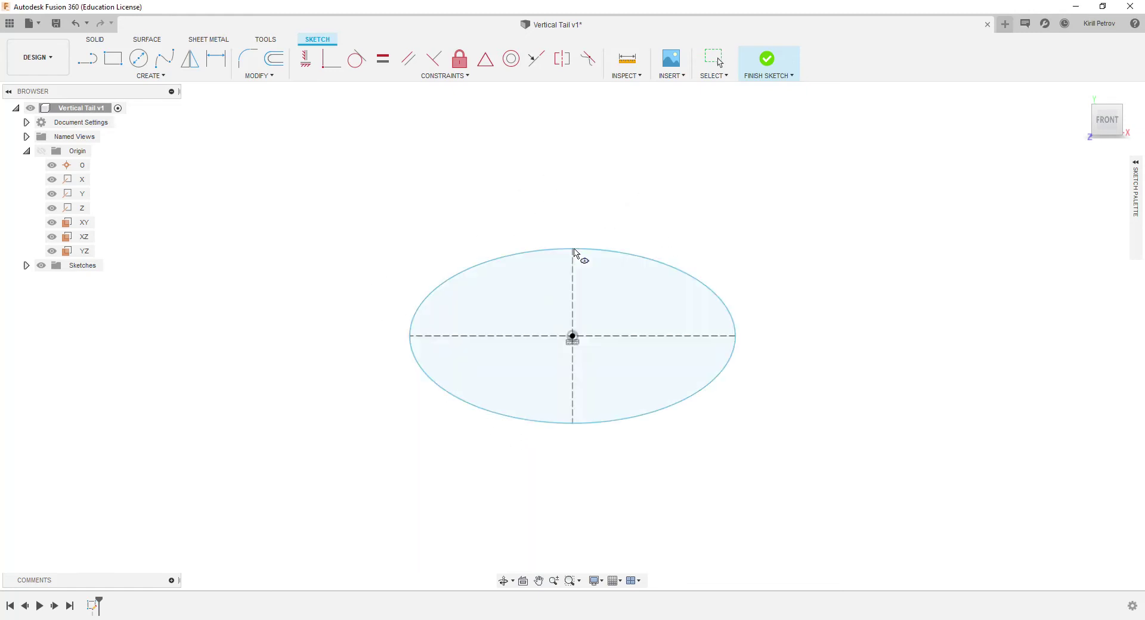
# - Dimension the ellipse's half-axes to 25 mm vertical and 50 mm horizontal, then start the top chord line
pyautogui.click(216, 61)
pyautogui.click(572, 336)
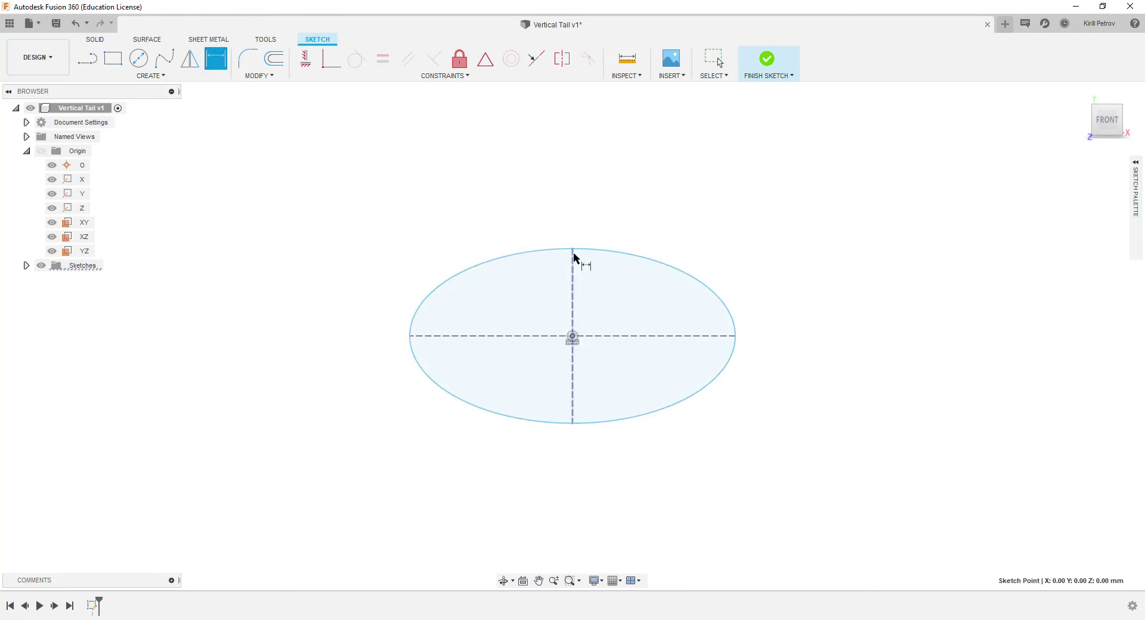
pyautogui.click(572, 249)
pyautogui.click(340, 291)
pyautogui.write('25')
pyautogui.press('Return')
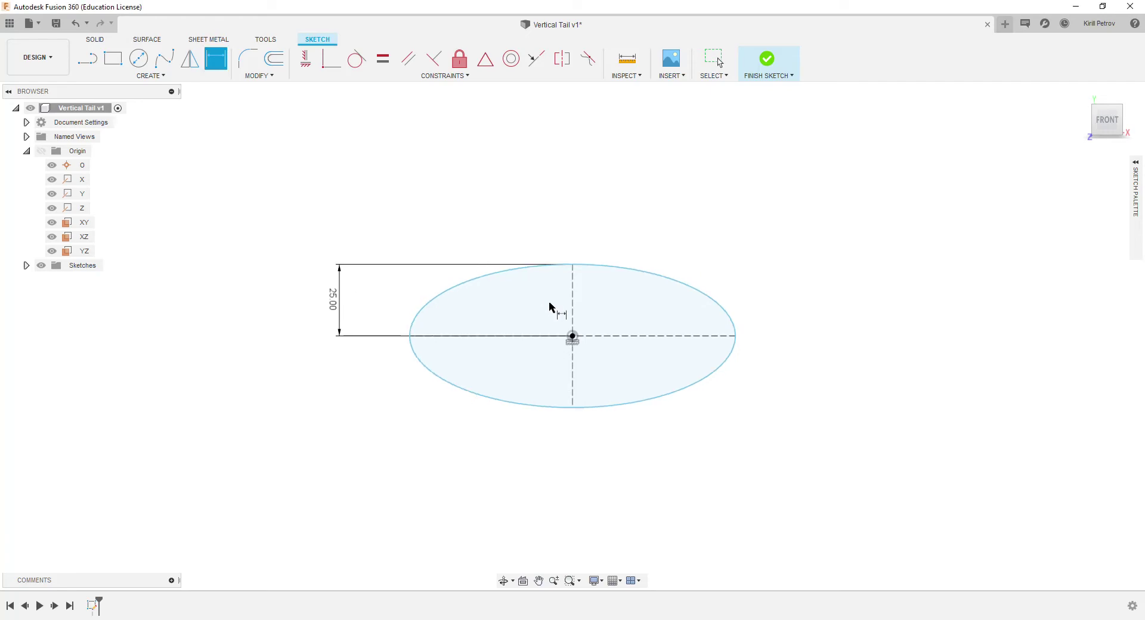
pyautogui.click(572, 336)
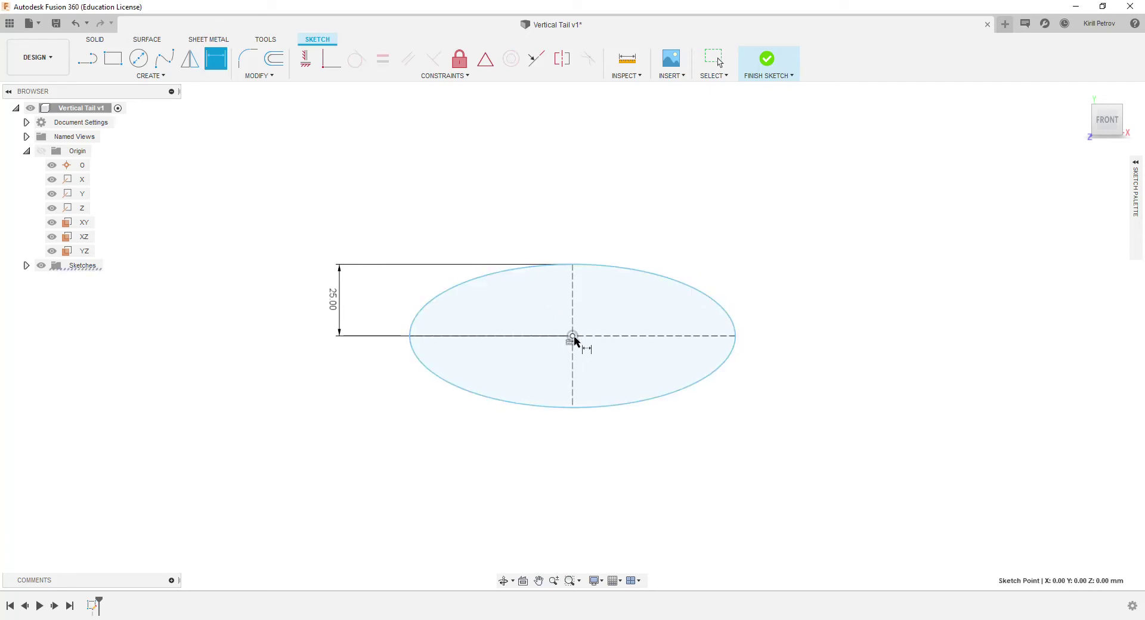
pyautogui.click(412, 337)
pyautogui.click(459, 456)
pyautogui.write('50')
pyautogui.press('Return')
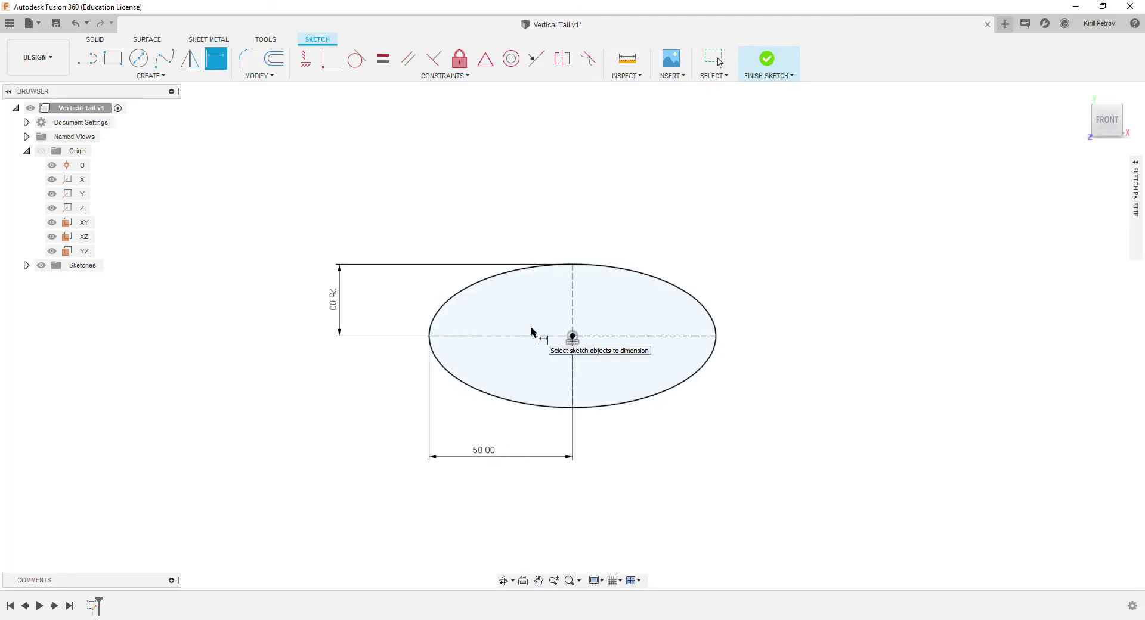
pyautogui.click(87, 58)
pyautogui.click(508, 272)
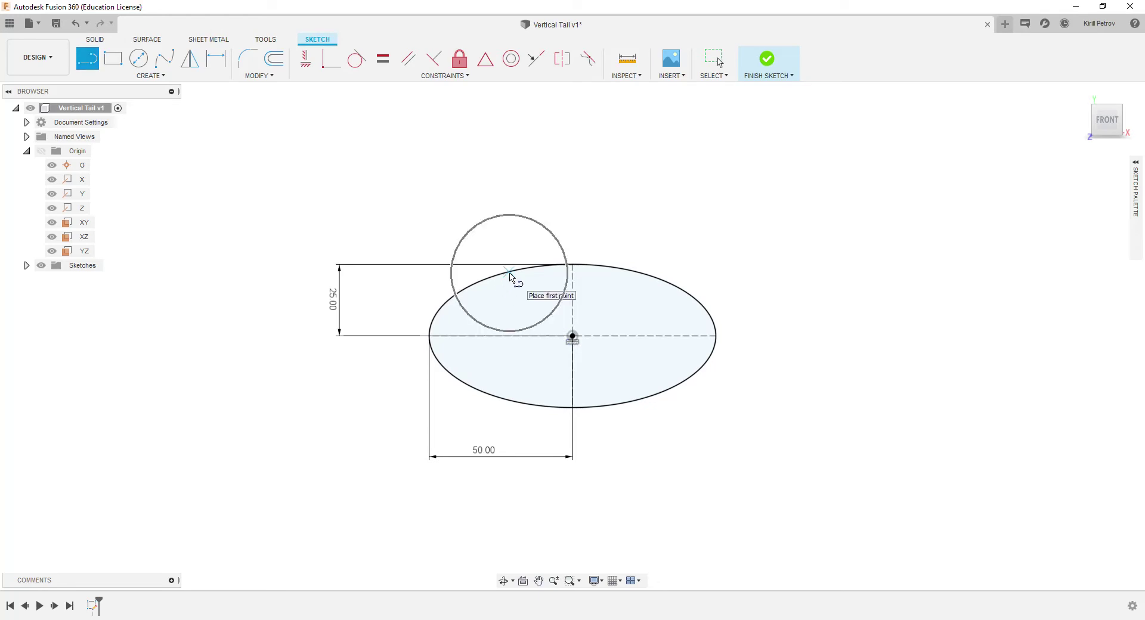
# - Draw a horizontal chord across the ellipse top 22.5 mm above the major axis and finish the sketch
pyautogui.doubleClick(635, 273)
pyautogui.click(218, 64)
pyautogui.click(599, 273)
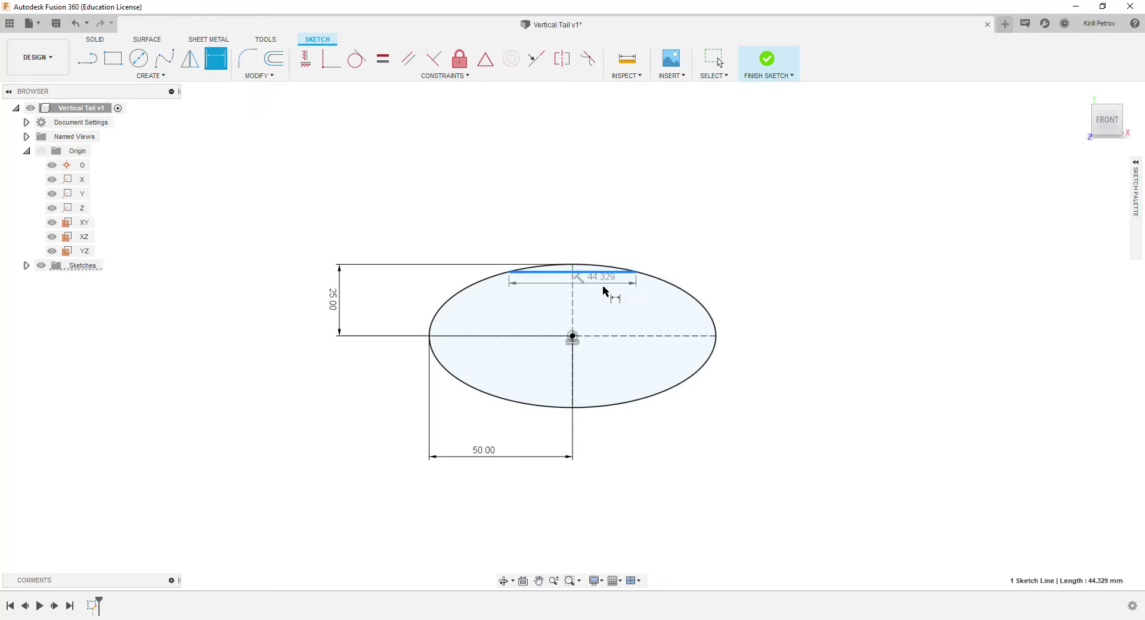
pyautogui.click(626, 335)
pyautogui.click(791, 303)
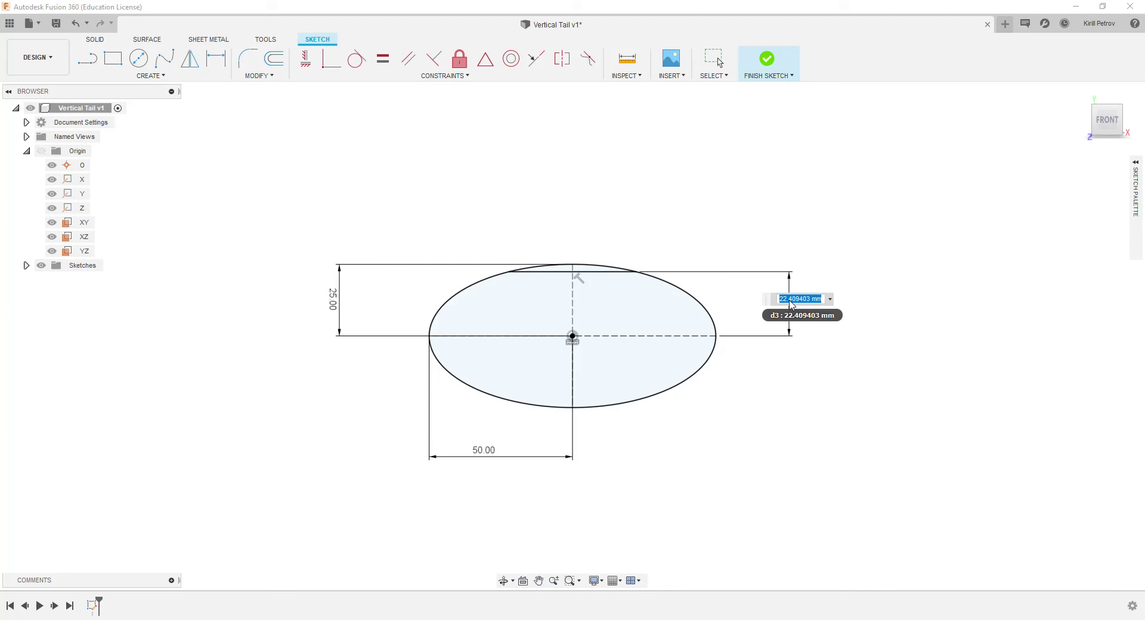
pyautogui.write('2')
pyautogui.press('Return')
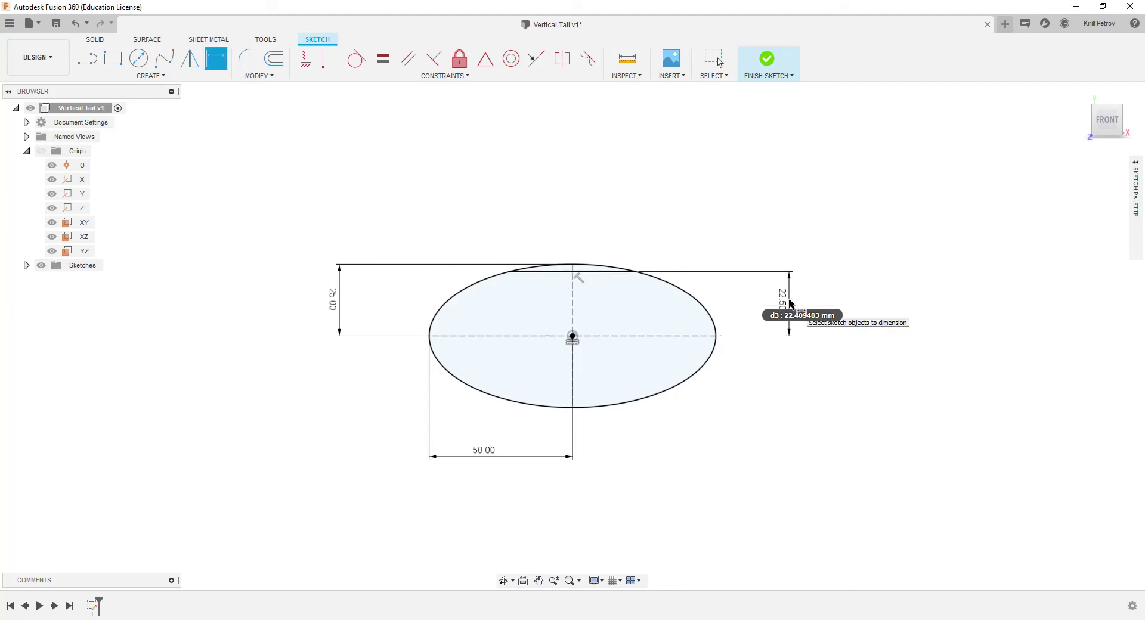
pyautogui.click(767, 60)
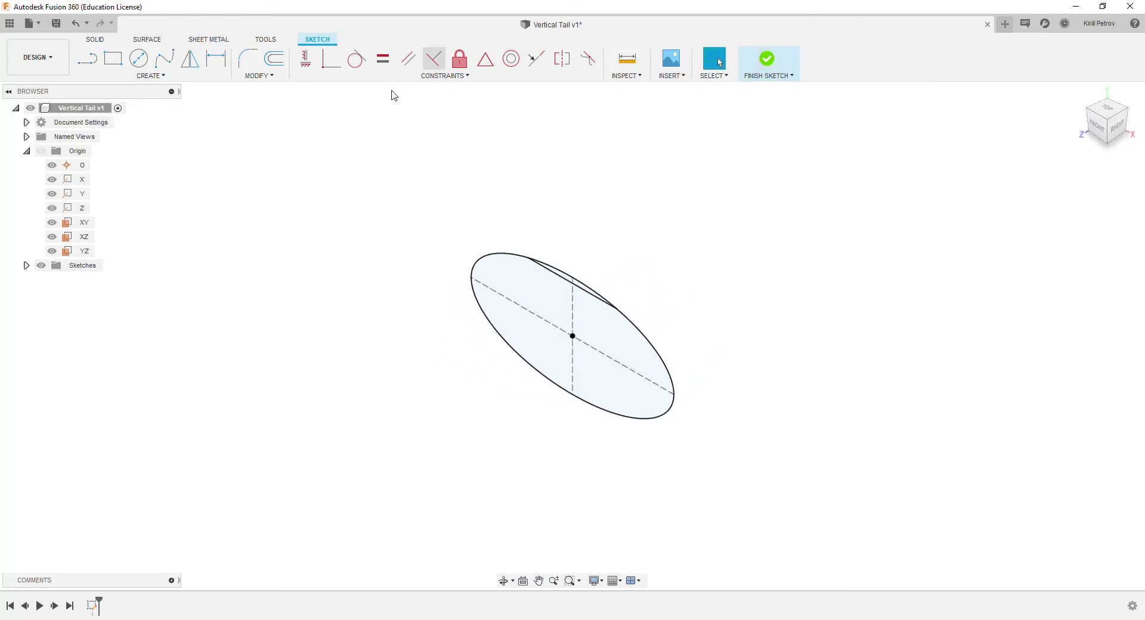
pyautogui.moveTo(87, 59)
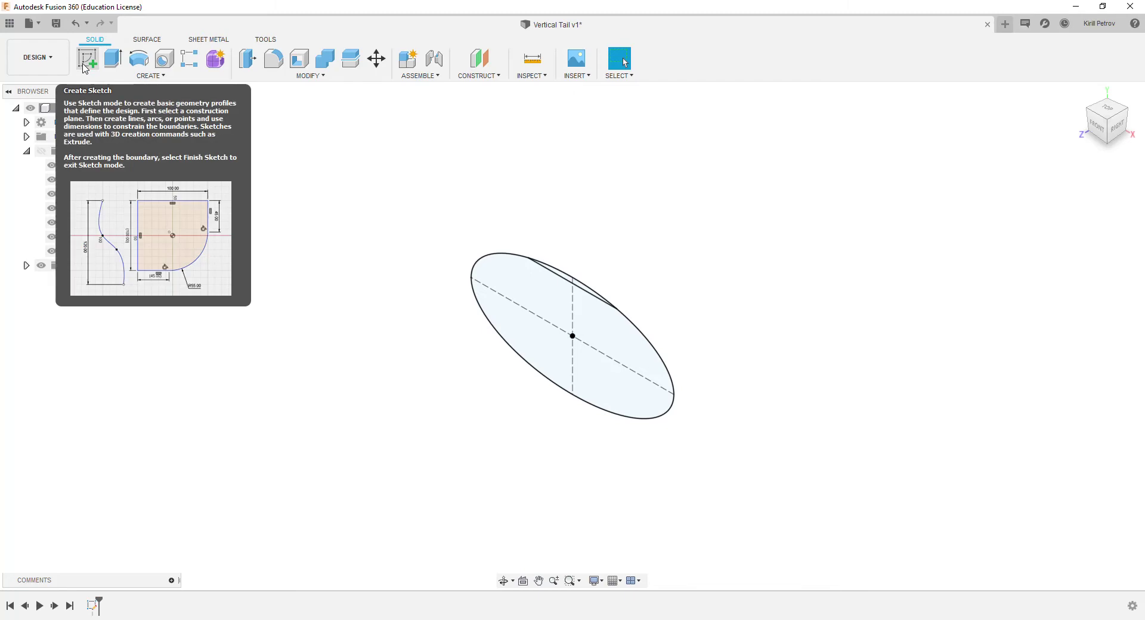
# - Extrude the flat-topped ellipse profile 10 mm as a new solid body
pyautogui.click(113, 58)
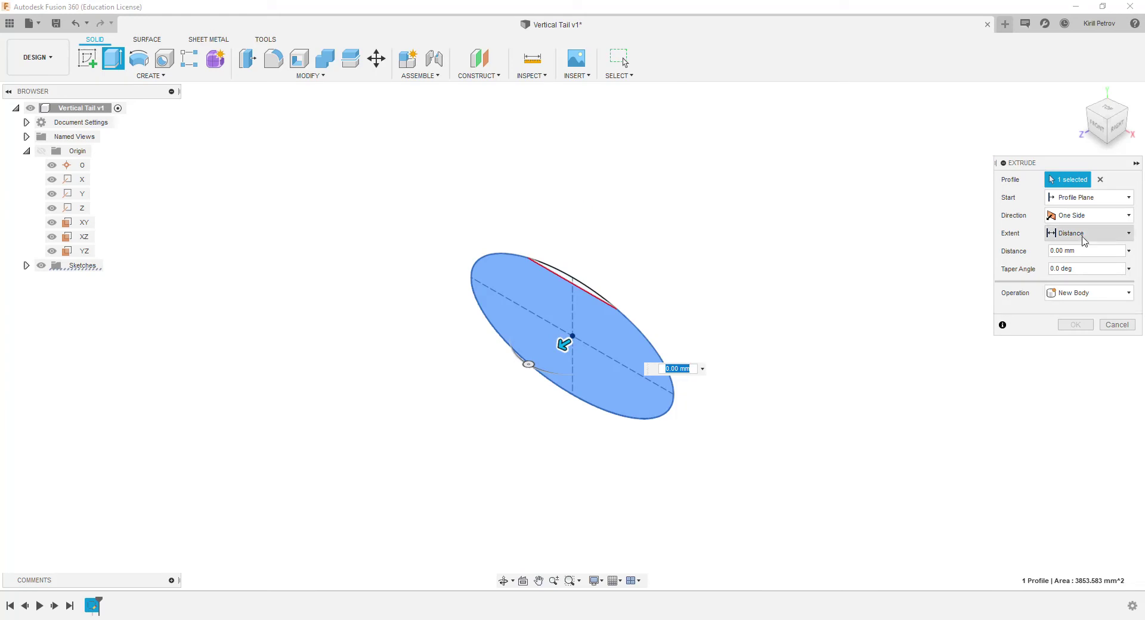
pyautogui.click(1054, 251)
pyautogui.write('10')
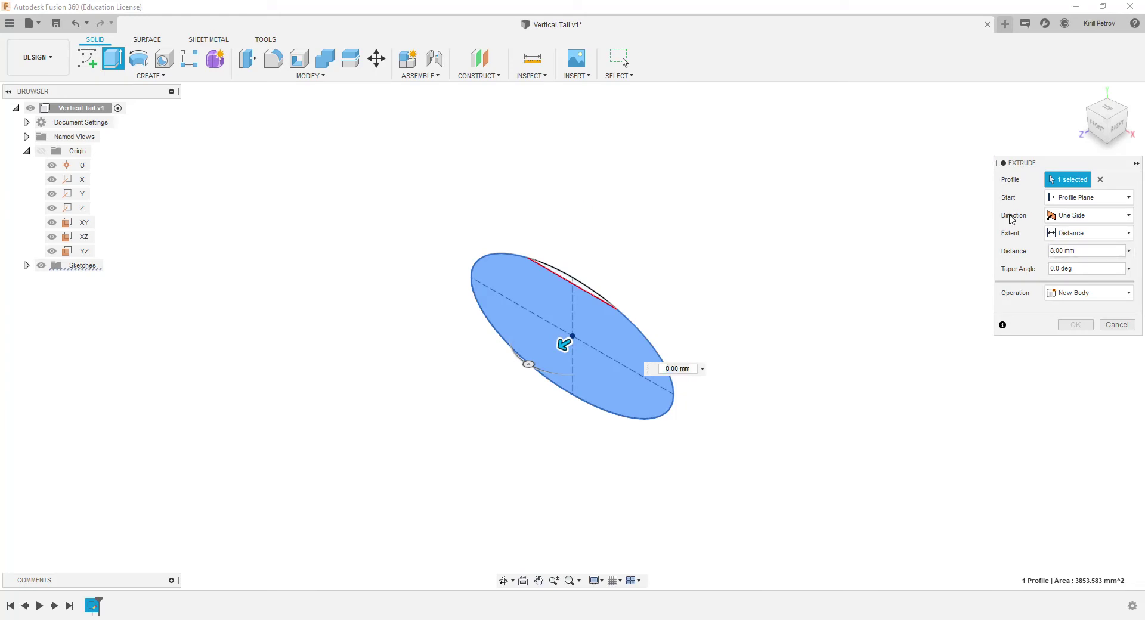
pyautogui.click(1068, 326)
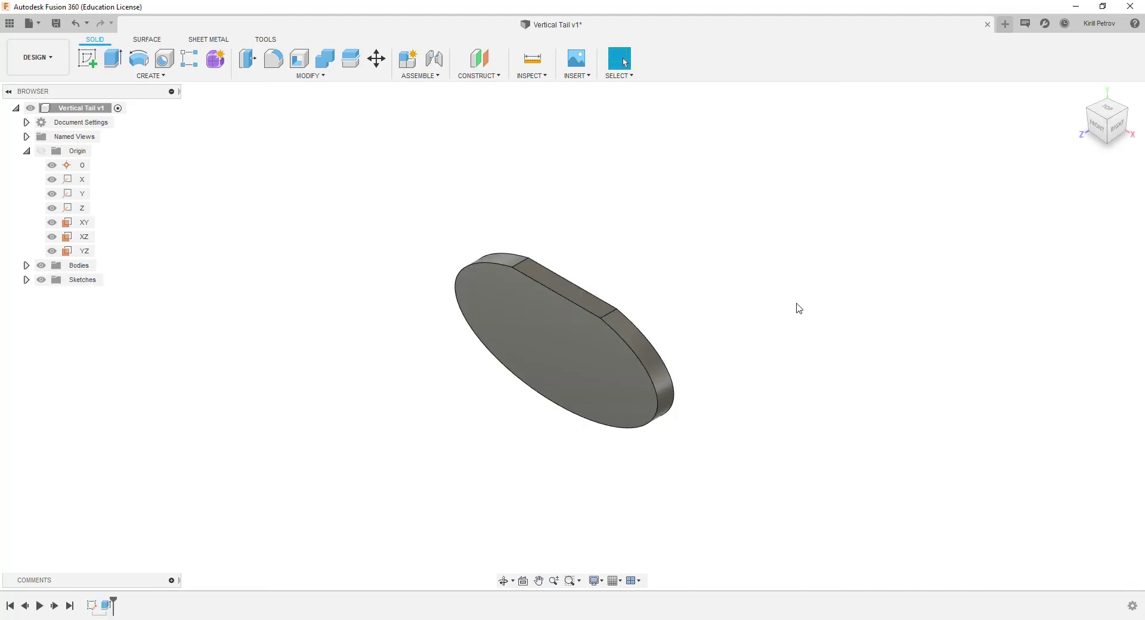
pyautogui.click(87, 58)
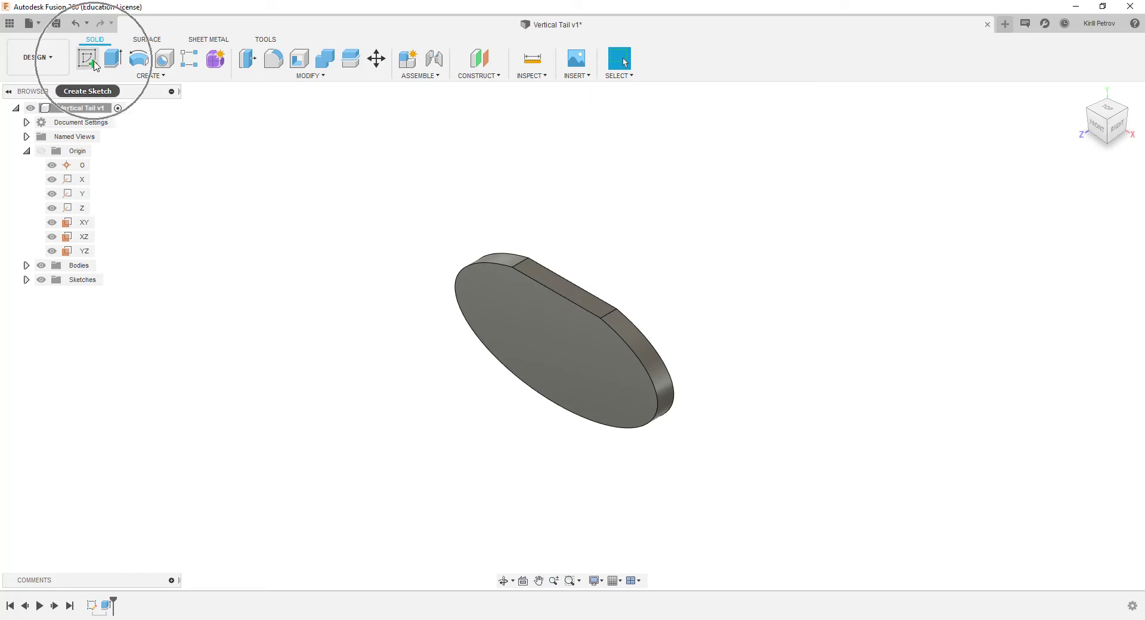
# - On the plate's front face, sketch a narrow rectangle across the bottom edge and hide constraint symbols
pyautogui.click(508, 307)
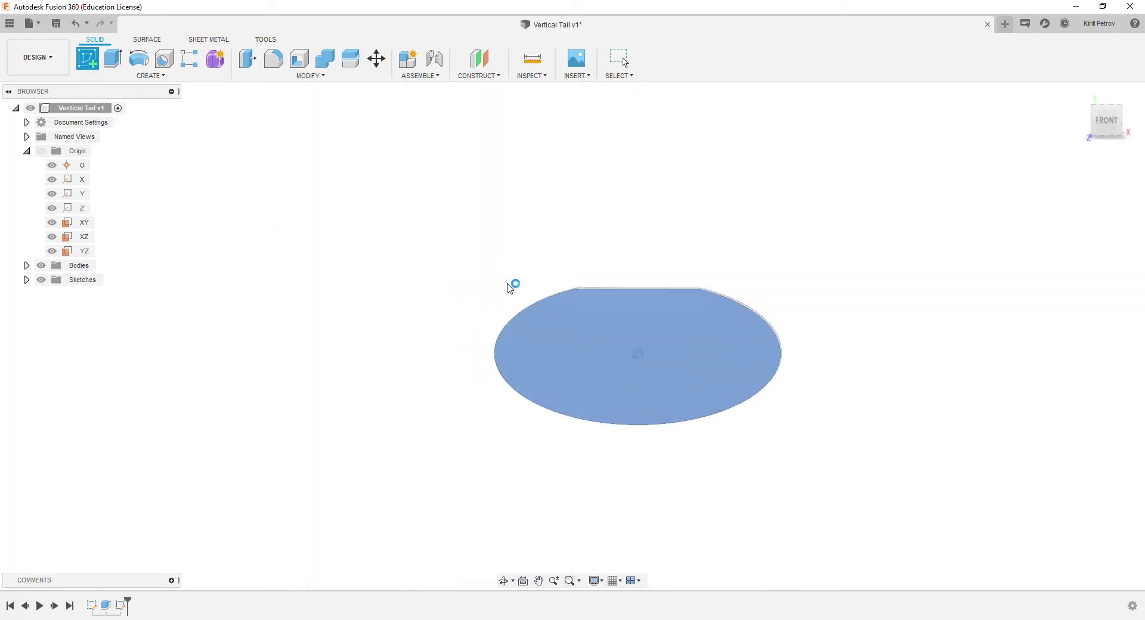
pyautogui.click(113, 58)
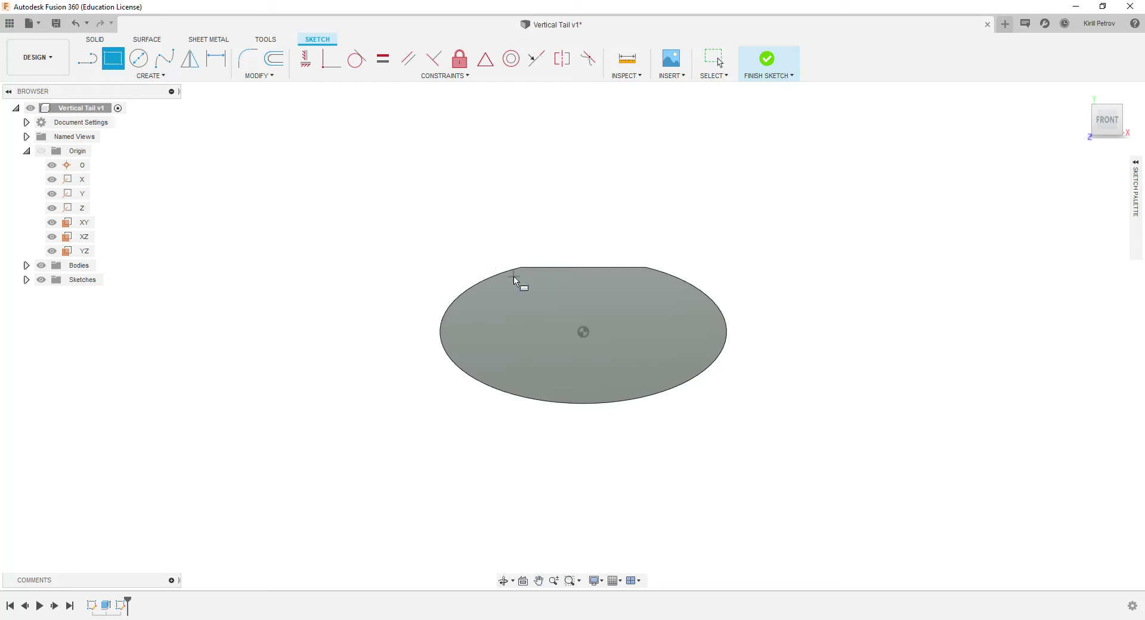
pyautogui.click(565, 347)
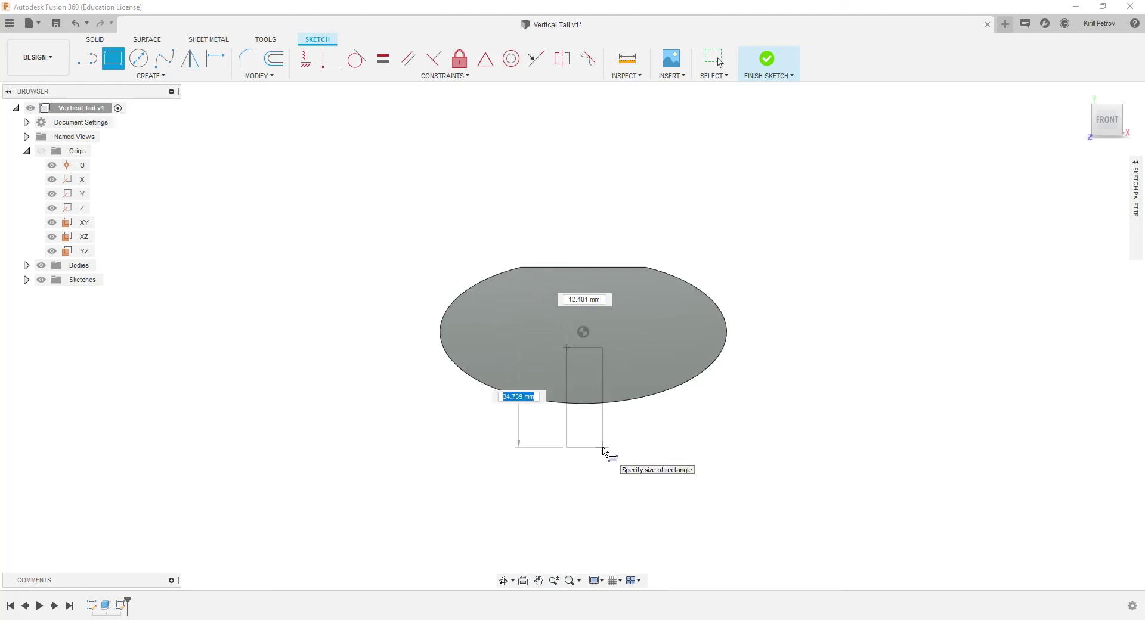
pyautogui.click(602, 447)
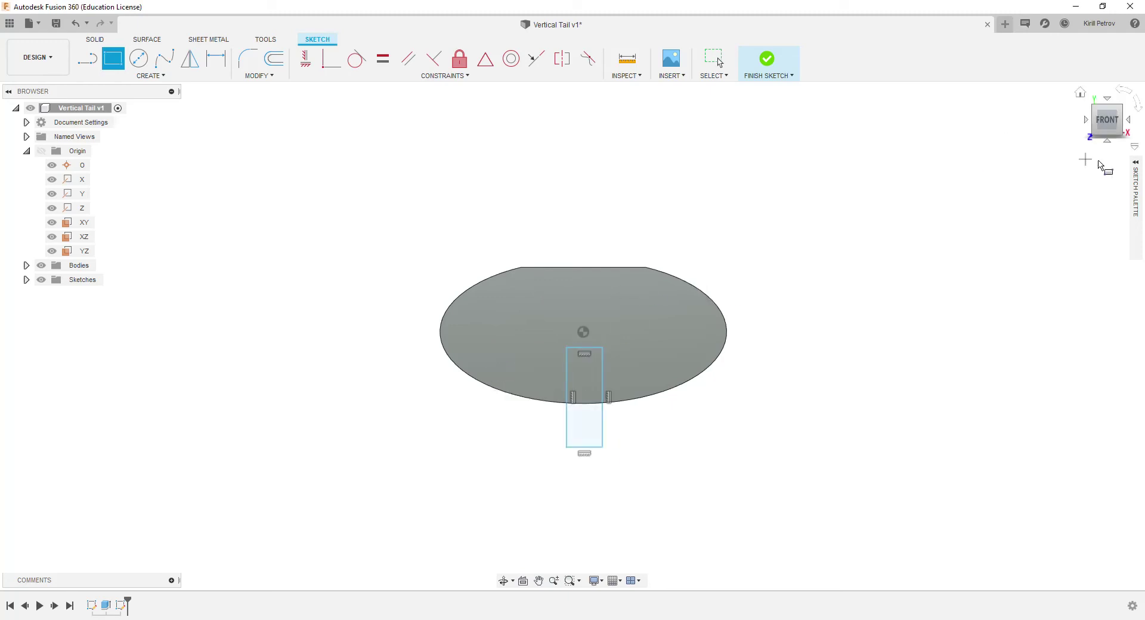
pyautogui.click(1135, 162)
pyautogui.click(1095, 394)
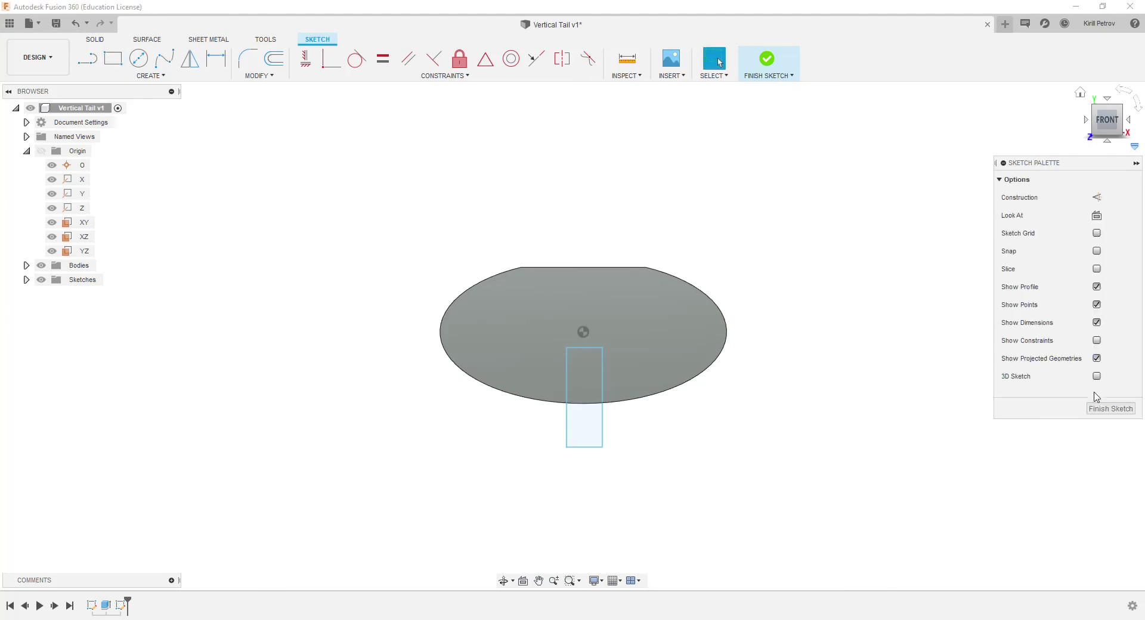
# - Dimension the notch rectangle 25 mm below the plate's flat top and 30 mm tall
pyautogui.click(1136, 163)
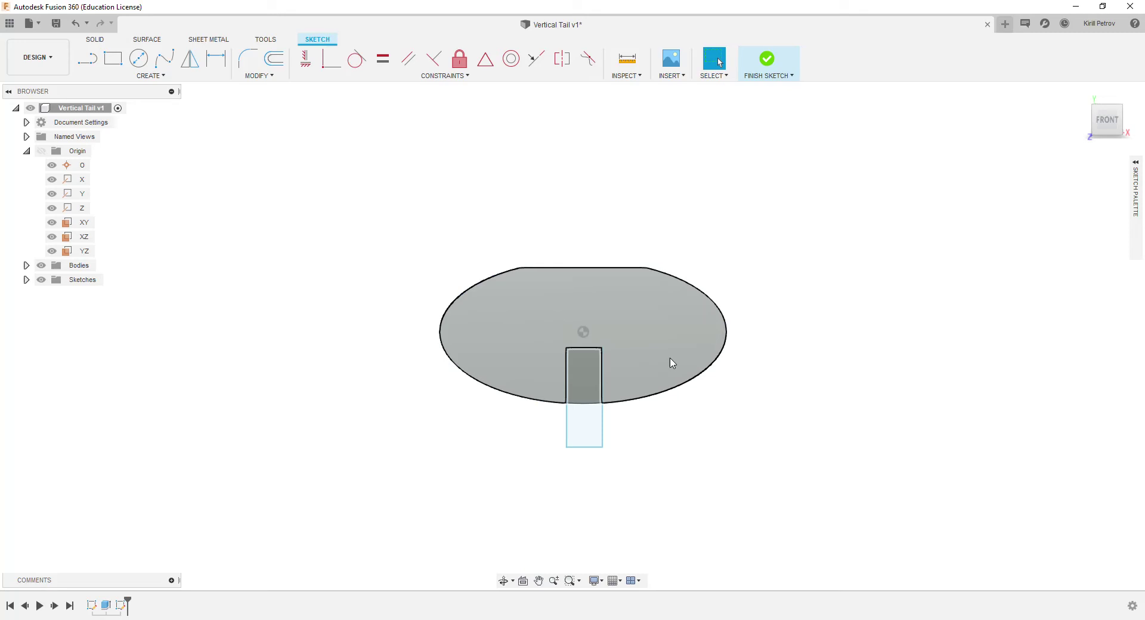
pyautogui.click(216, 58)
pyautogui.click(585, 348)
pyautogui.click(609, 267)
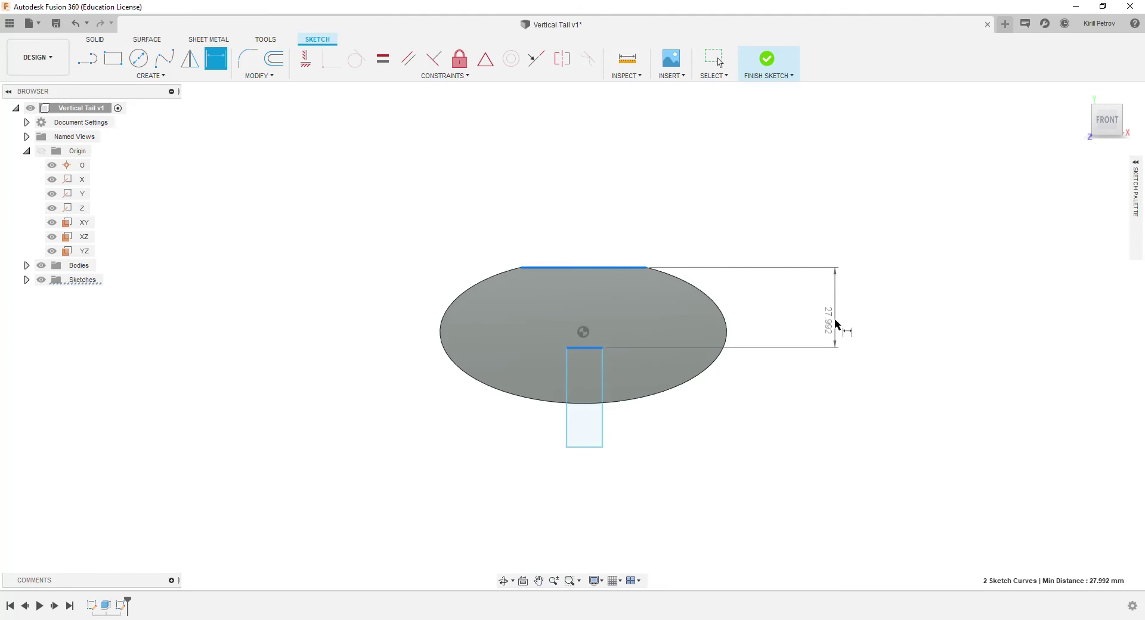
pyautogui.click(836, 323)
pyautogui.write('25')
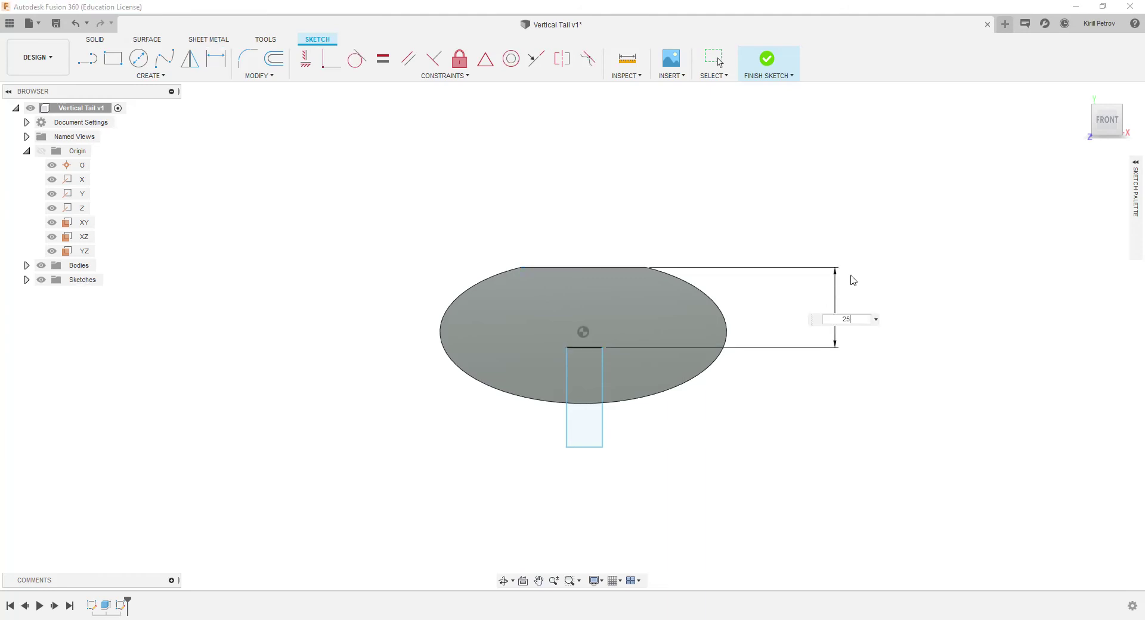
pyautogui.press('Return')
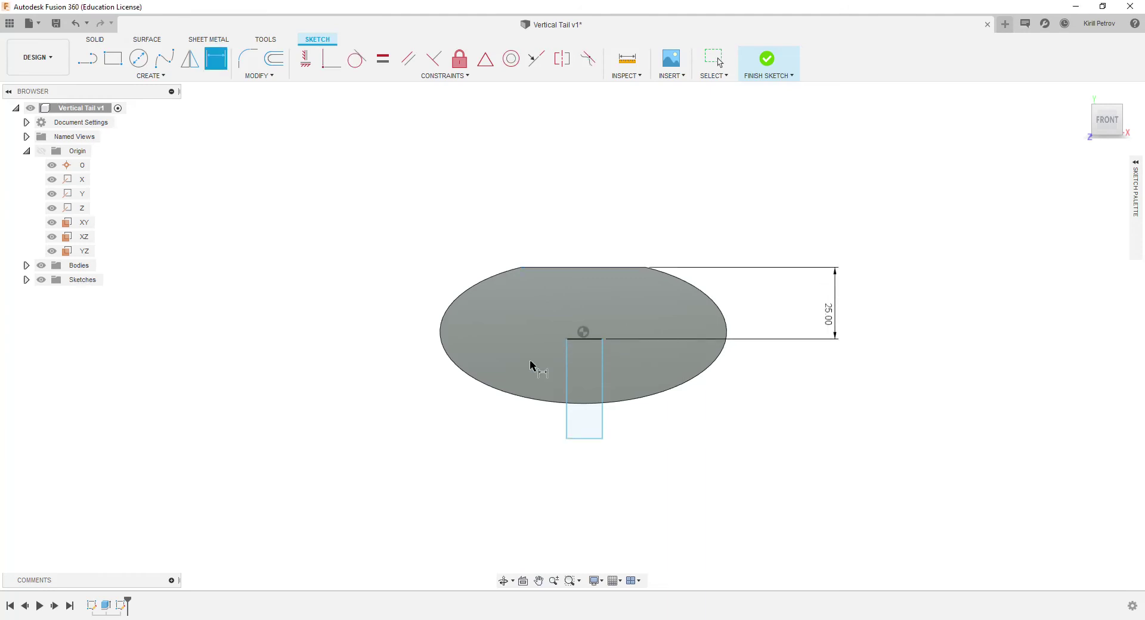
pyautogui.click(602, 376)
pyautogui.click(803, 389)
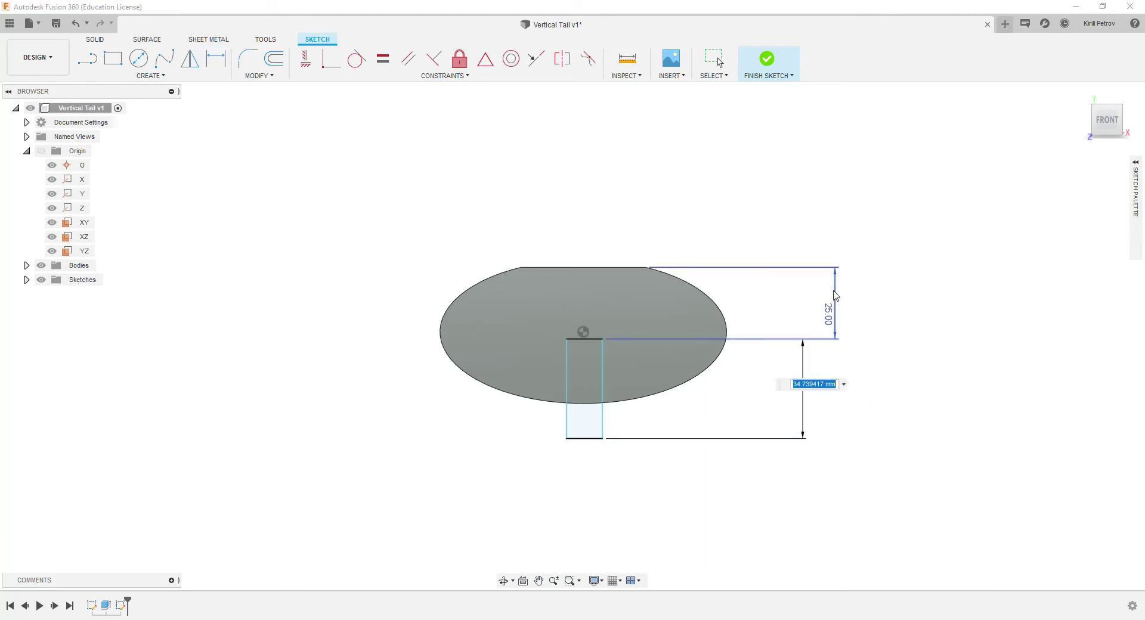
pyautogui.write('30')
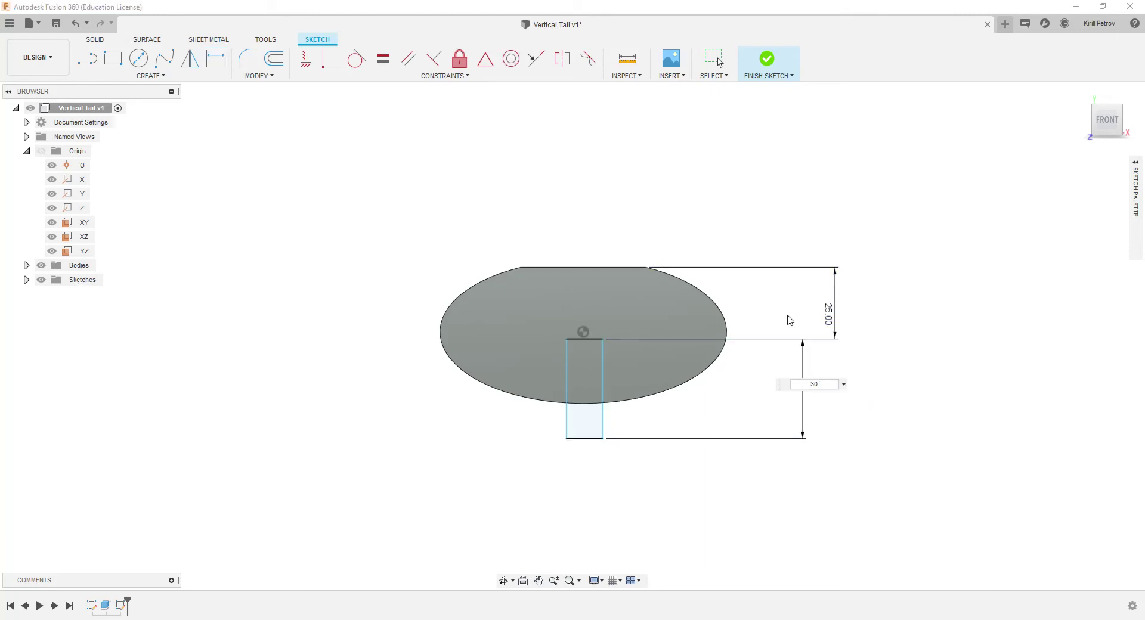
pyautogui.press('Return')
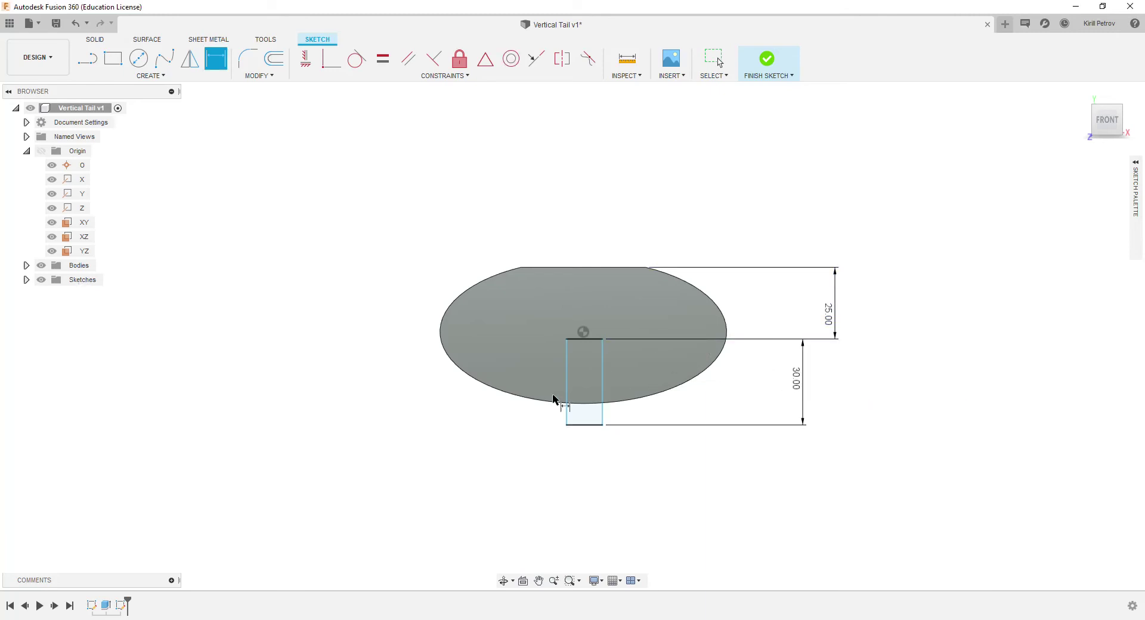
# - Add a 4 mm centre offset and 8 mm width, then align the 25.00 dimension with 30.00
pyautogui.click(603, 396)
pyautogui.click(586, 352)
pyautogui.click(634, 484)
pyautogui.write('4')
pyautogui.press('Return')
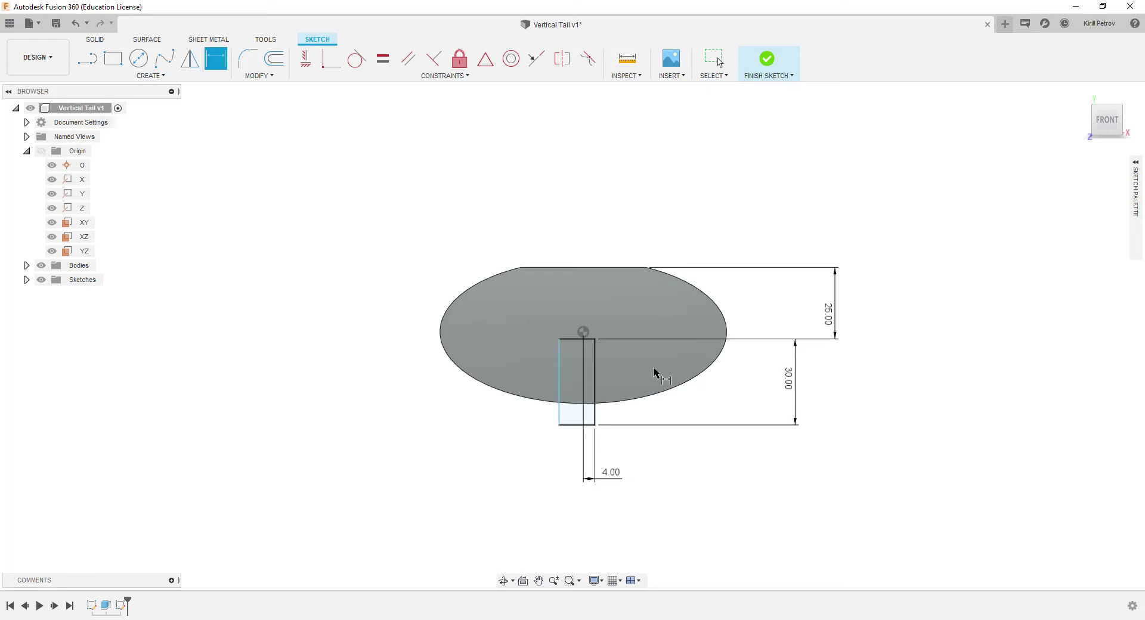
pyautogui.click(560, 397)
pyautogui.click(595, 387)
pyautogui.click(595, 508)
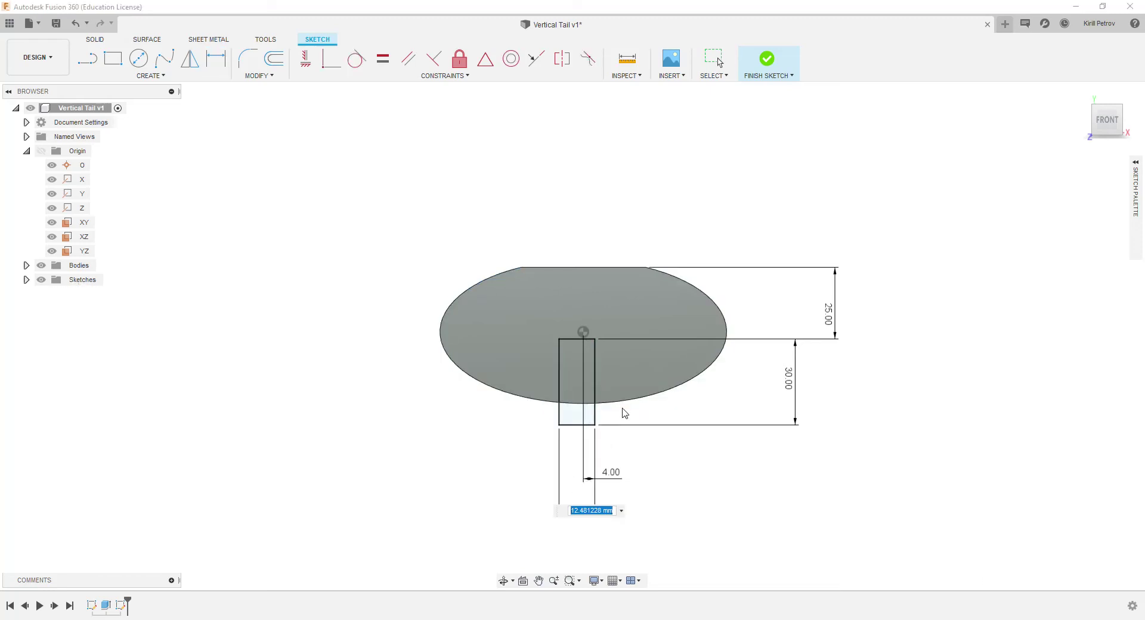
pyautogui.write('8')
pyautogui.press('Return')
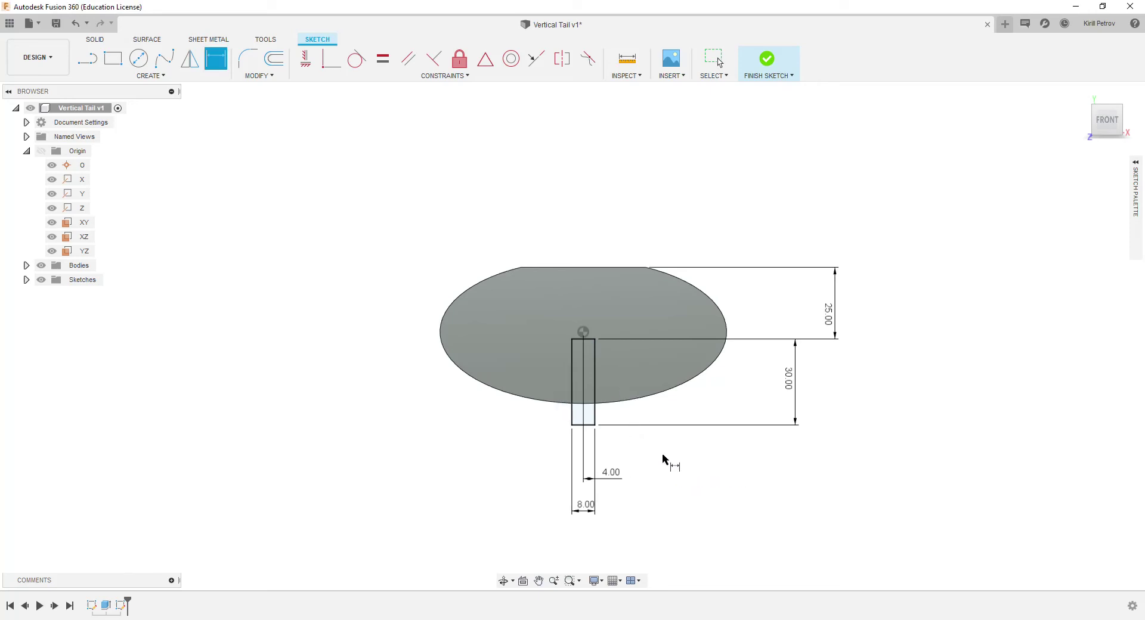
pyautogui.press('Escape')
pyautogui.moveTo(830, 315); pyautogui.dragTo(799, 310)
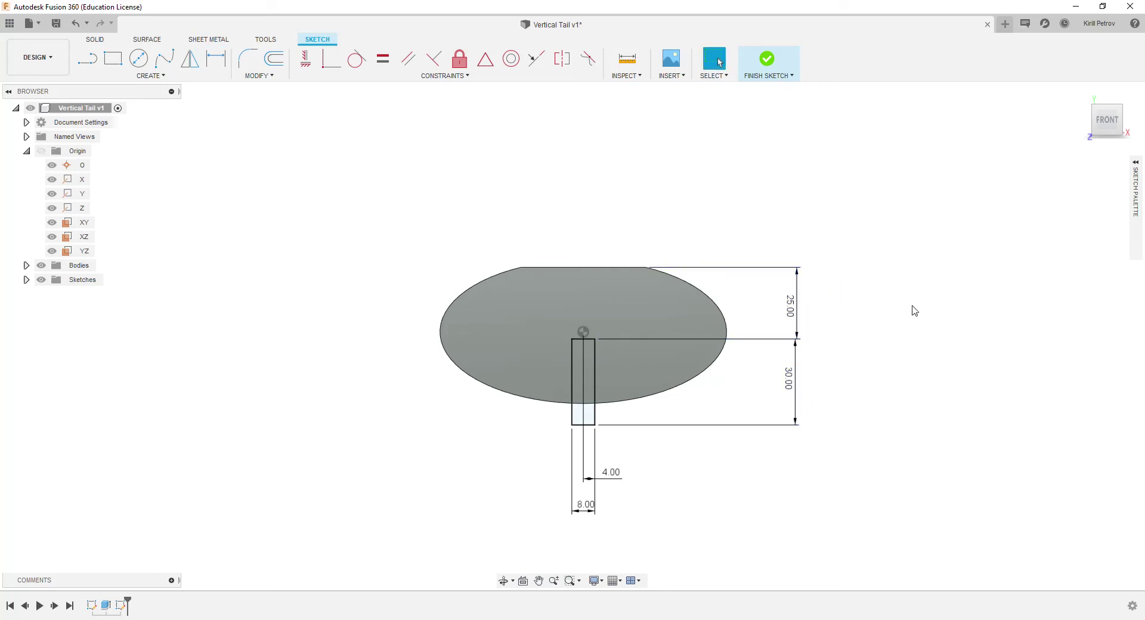
# - Cut both notch profiles through the plate with a flipped Extrude set to Cut, extent All
pyautogui.click(767, 59)
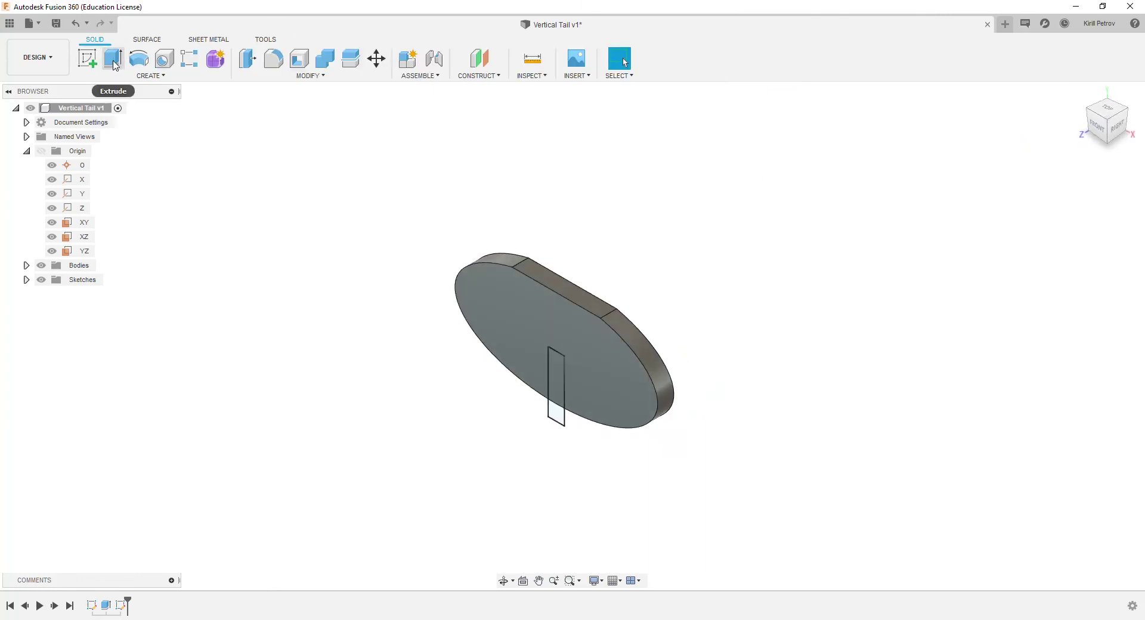
pyautogui.click(113, 63)
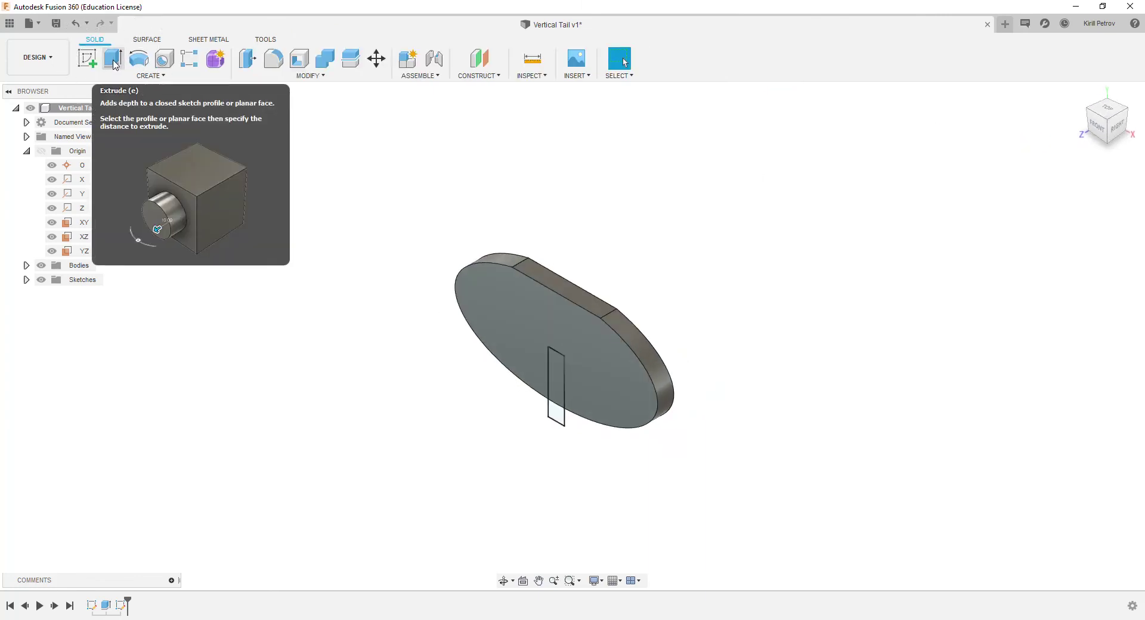
pyautogui.click(548, 416)
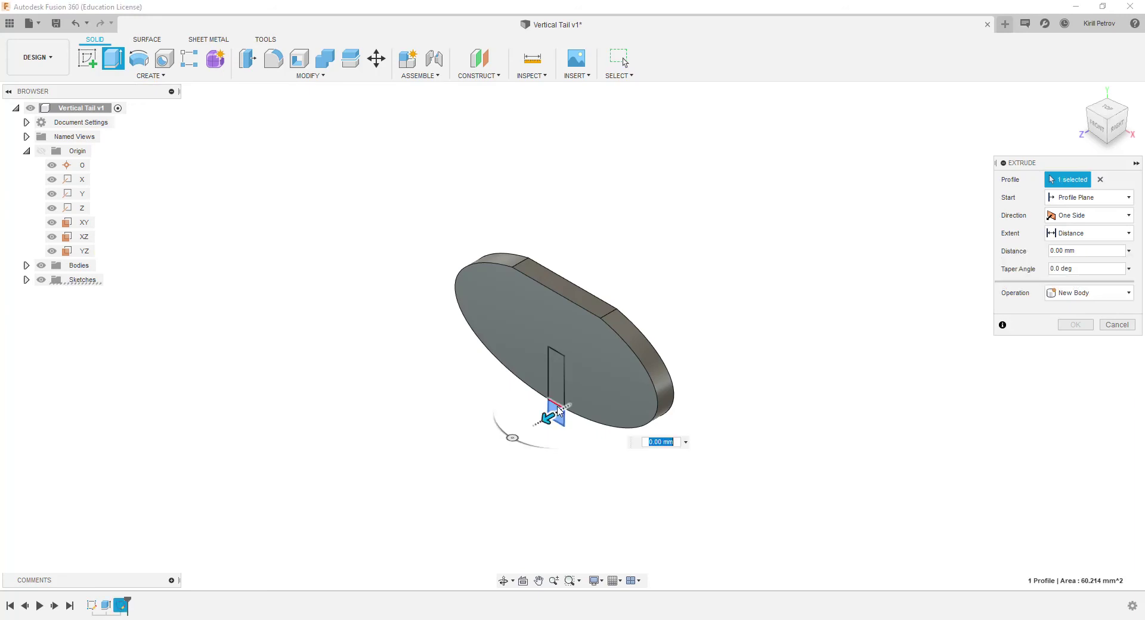
pyautogui.click(556, 367)
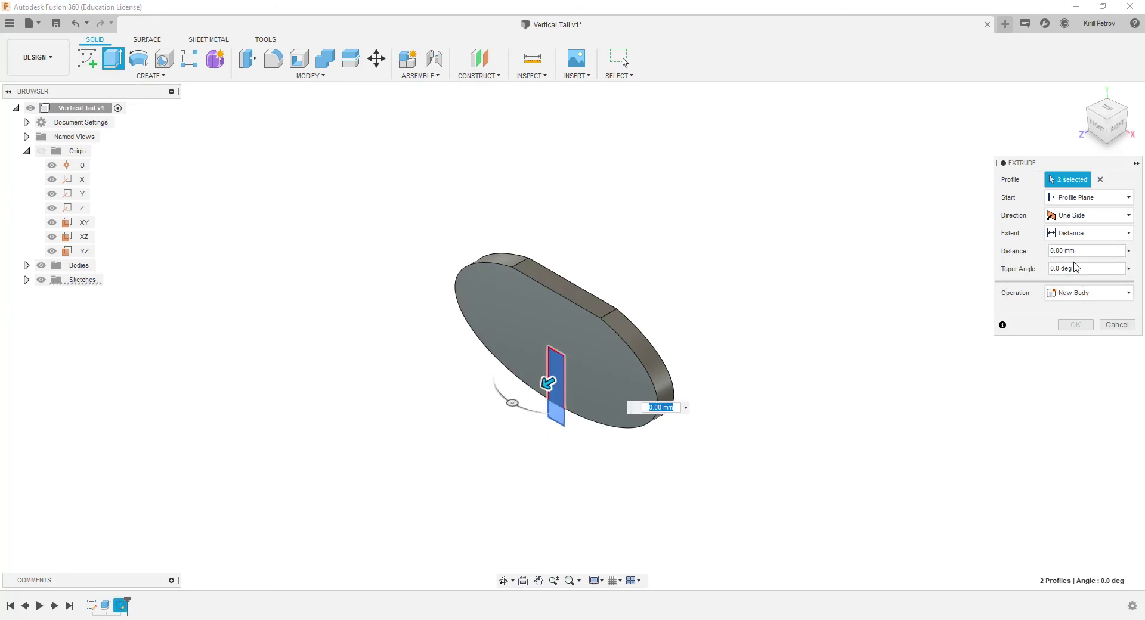
pyautogui.click(1083, 293)
pyautogui.click(1061, 327)
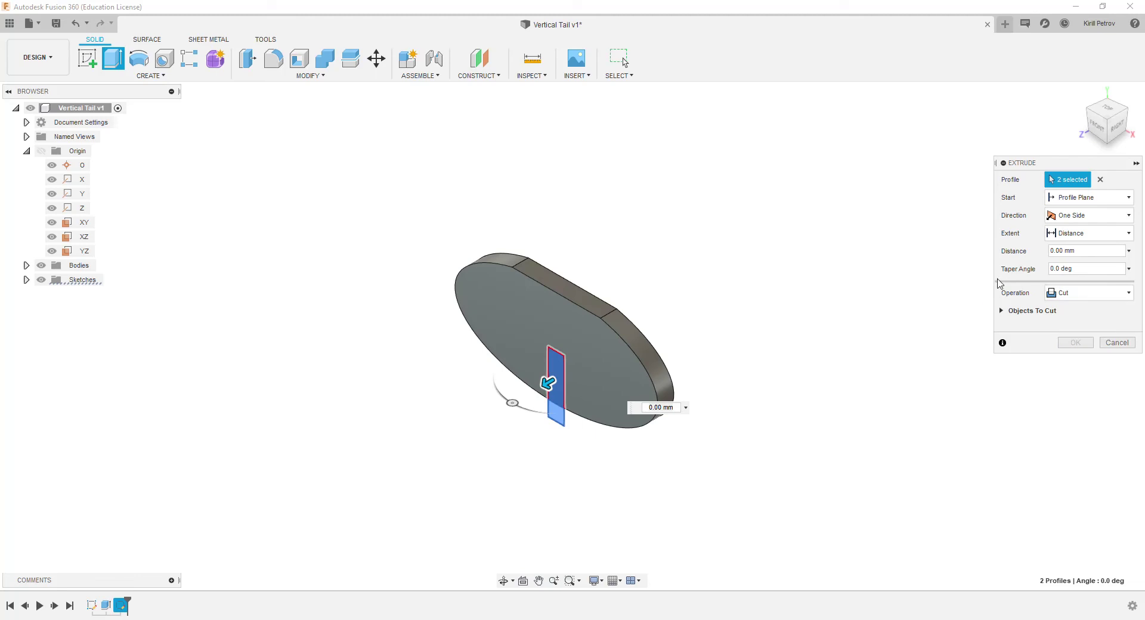
pyautogui.click(1077, 235)
pyautogui.click(1060, 285)
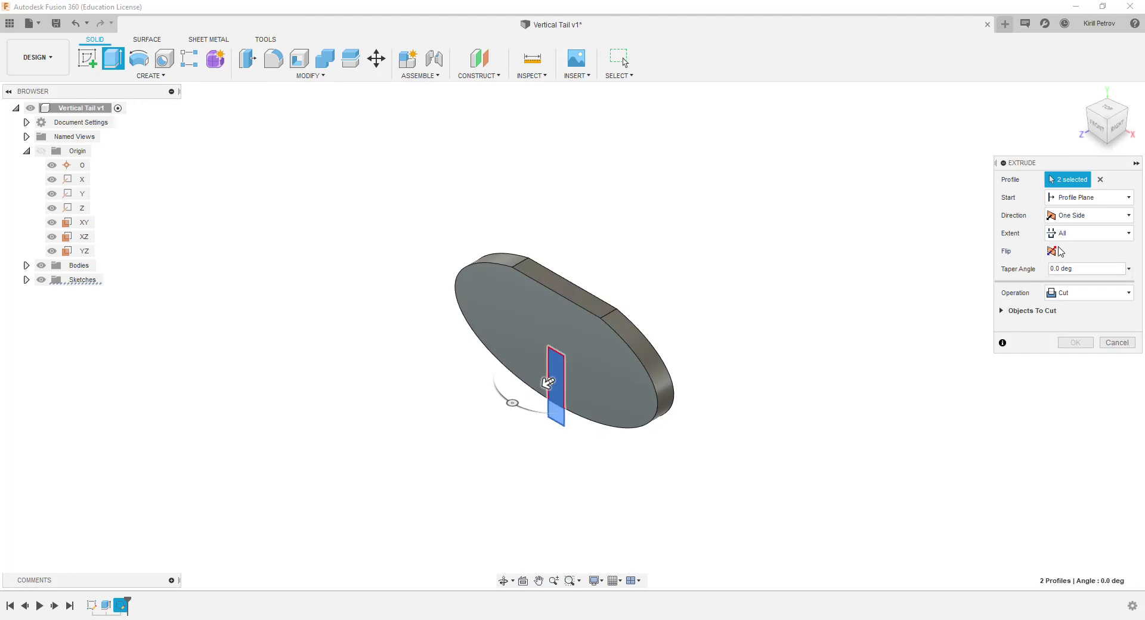
pyautogui.click(1052, 252)
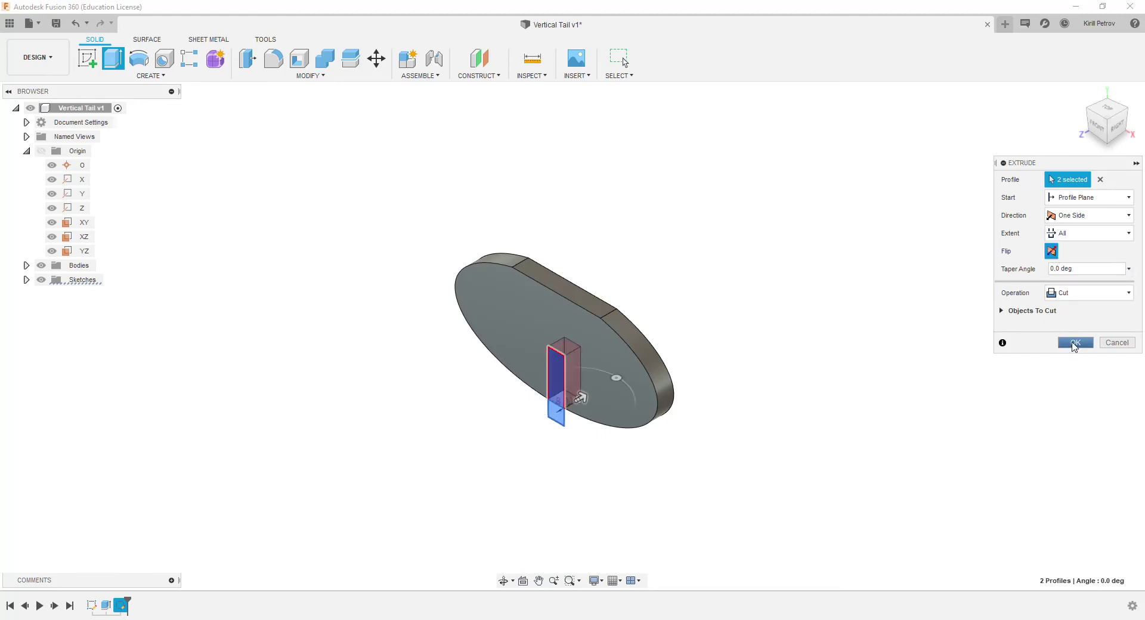
pyautogui.click(1073, 343)
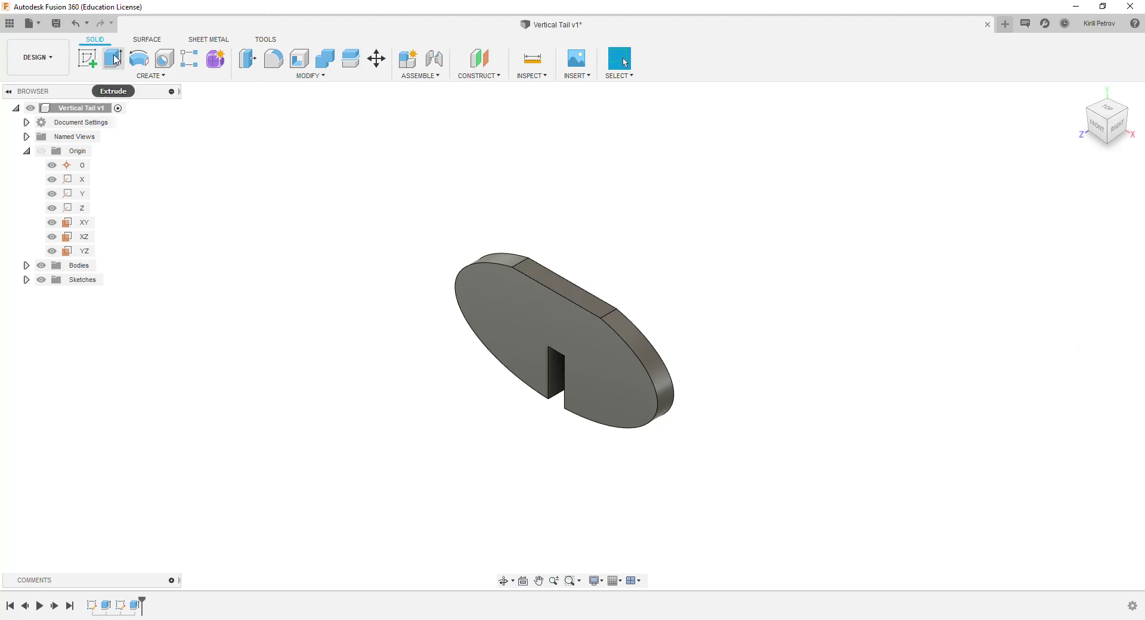
# - Round the plate's top, rim and front-arc edges (six in all) with 4 mm fillets
pyautogui.click(272, 62)
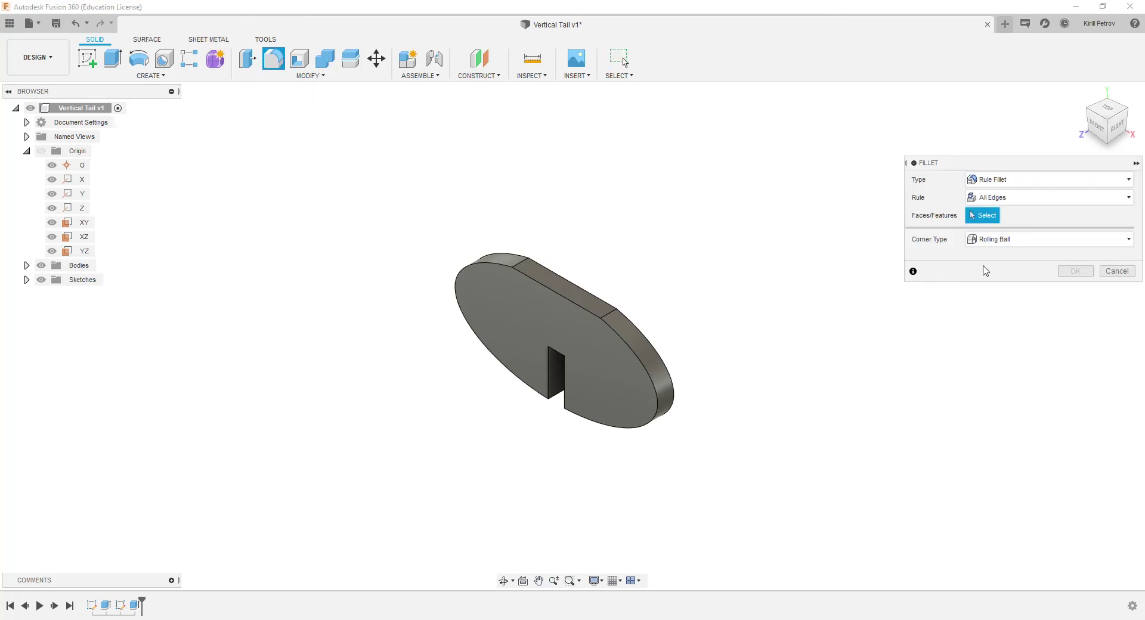
pyautogui.click(1049, 179)
pyautogui.click(1006, 195)
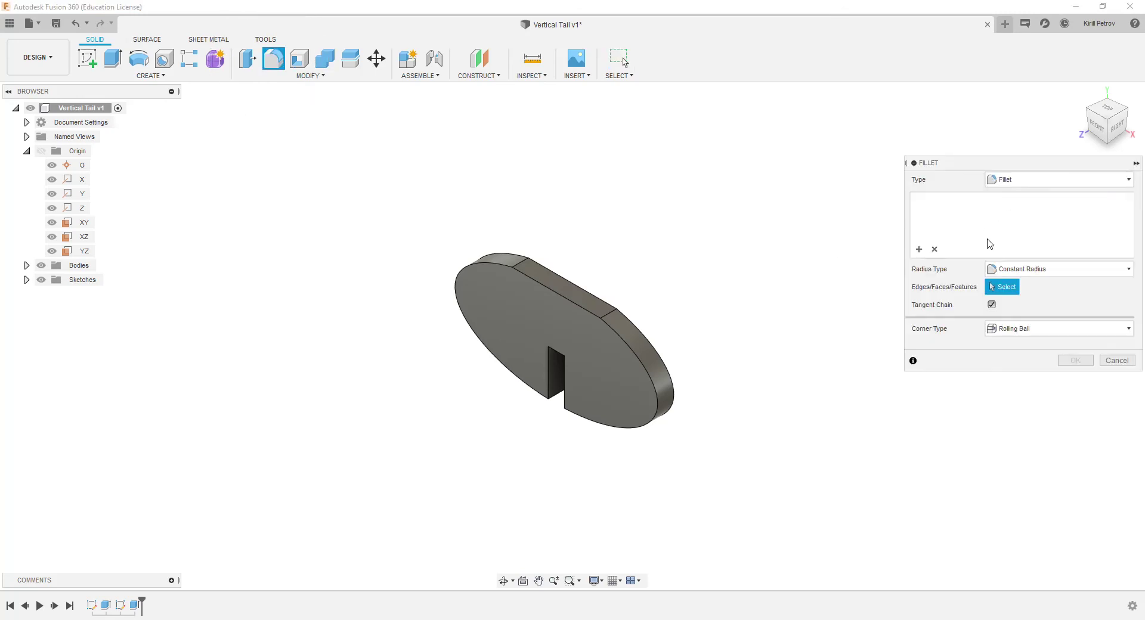
pyautogui.click(572, 301)
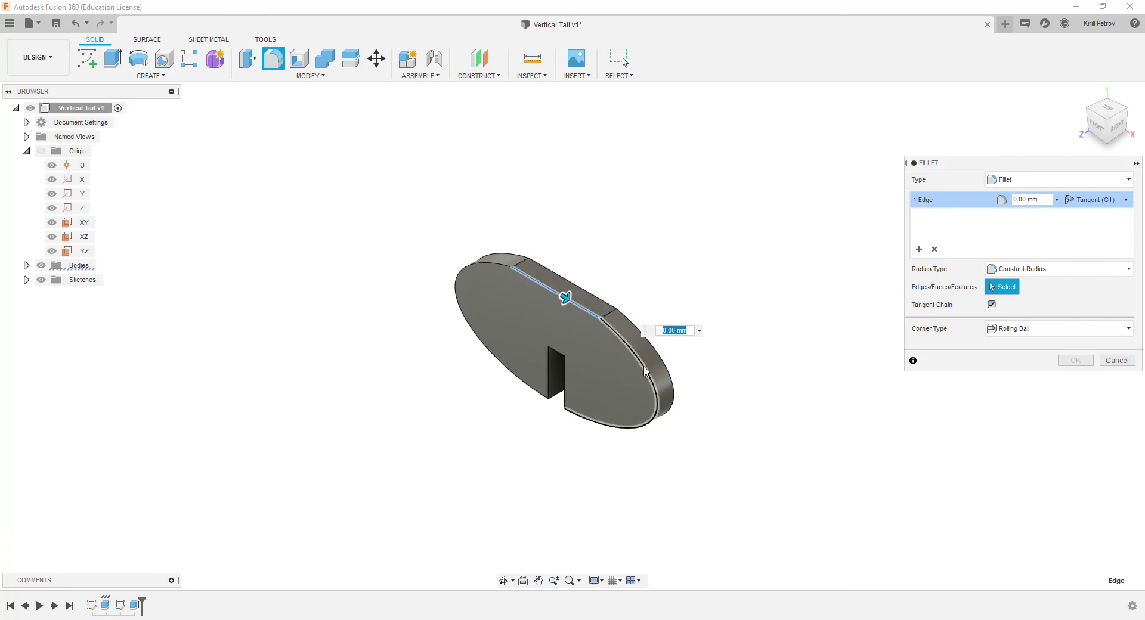
pyautogui.click(641, 366)
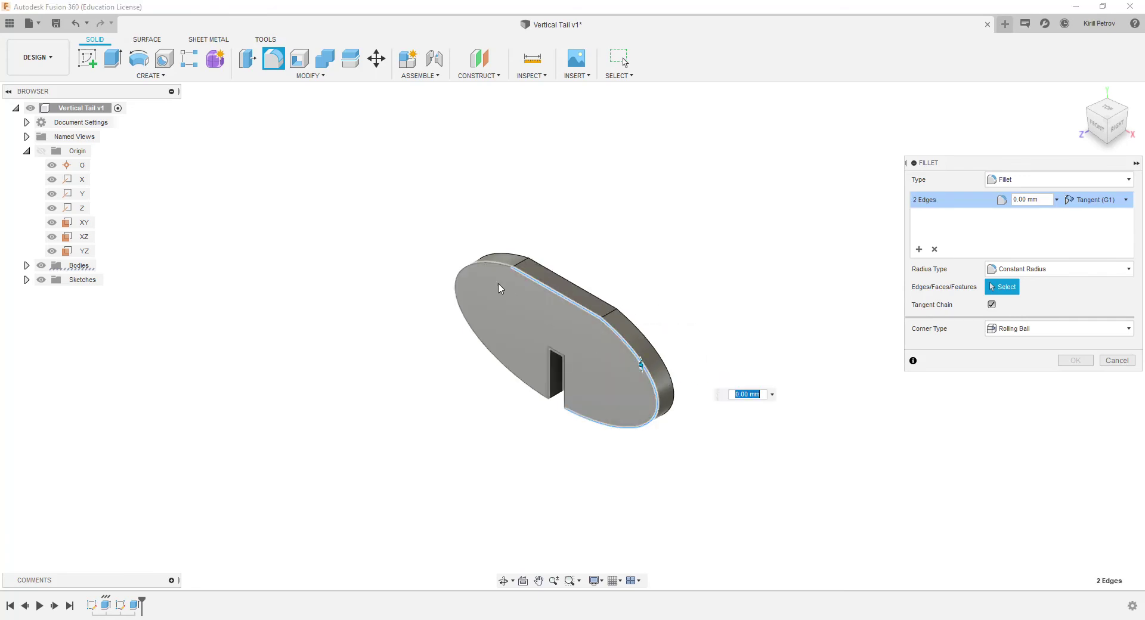
pyautogui.click(512, 256)
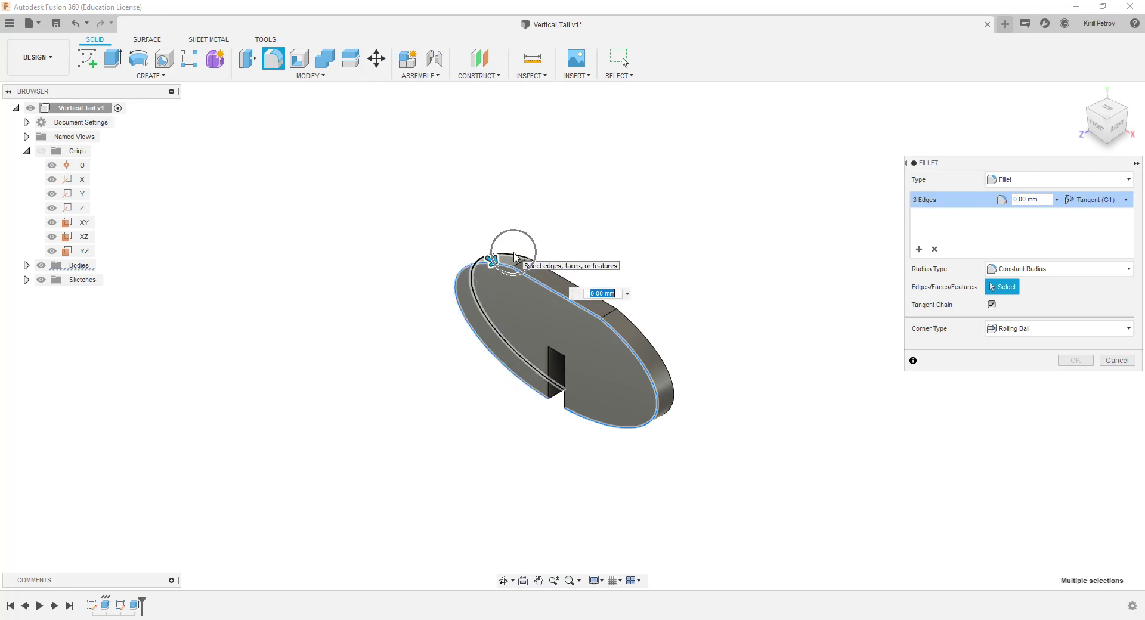
pyautogui.click(516, 257)
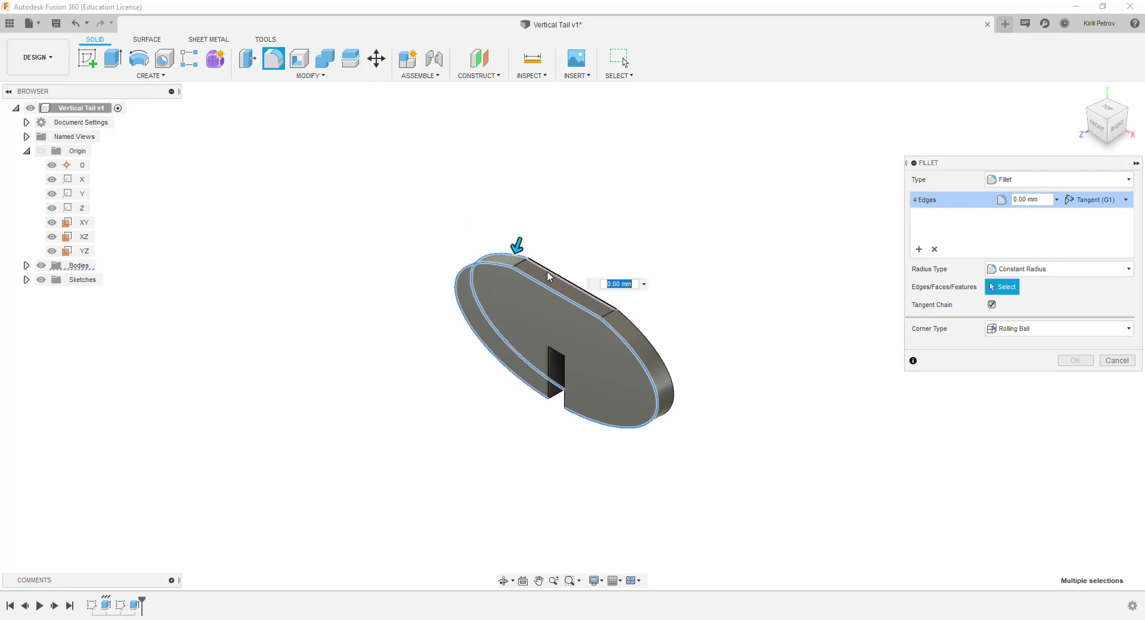
pyautogui.click(583, 295)
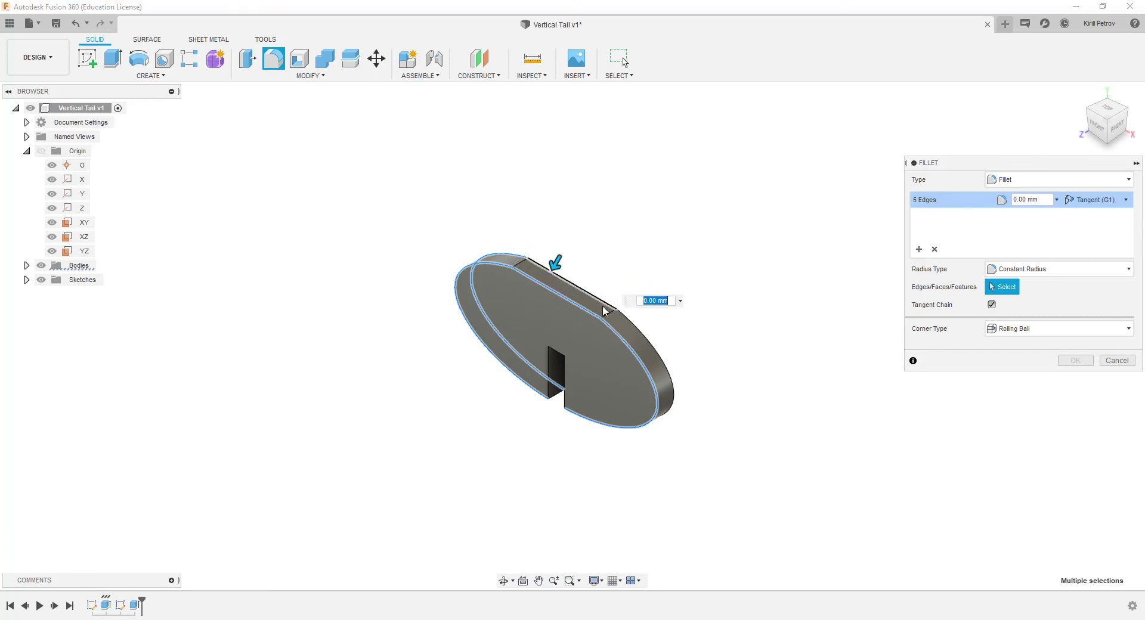
pyautogui.click(645, 332)
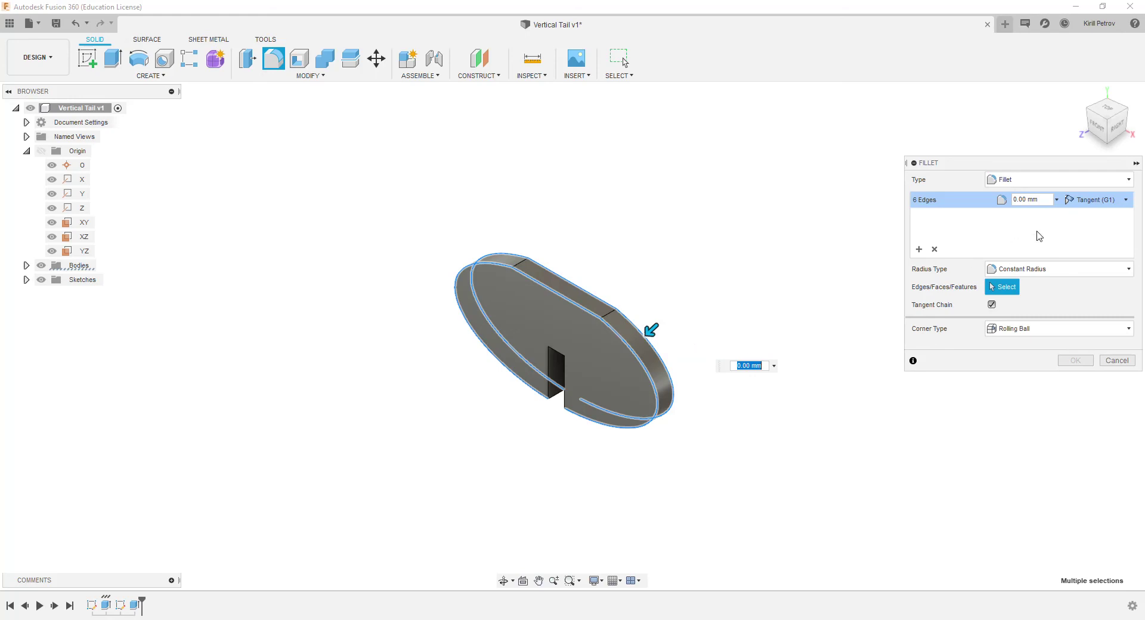
pyautogui.doubleClick(1016, 201)
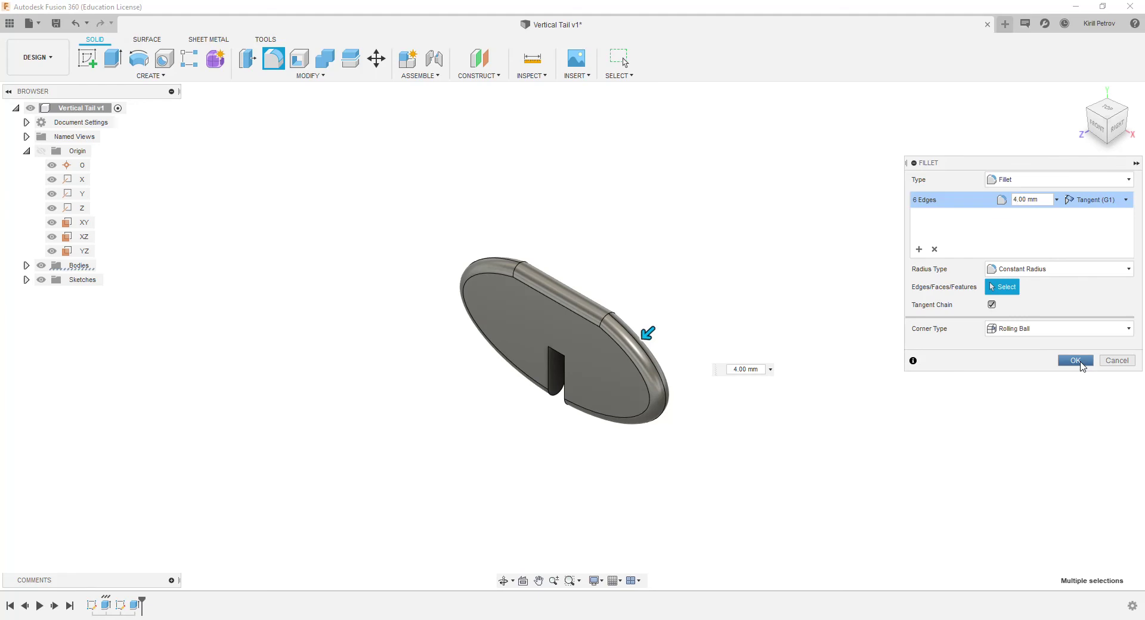
pyautogui.click(1075, 360)
pyautogui.moveTo(817, 380); pyautogui.dragTo(901, 377, button='middle')
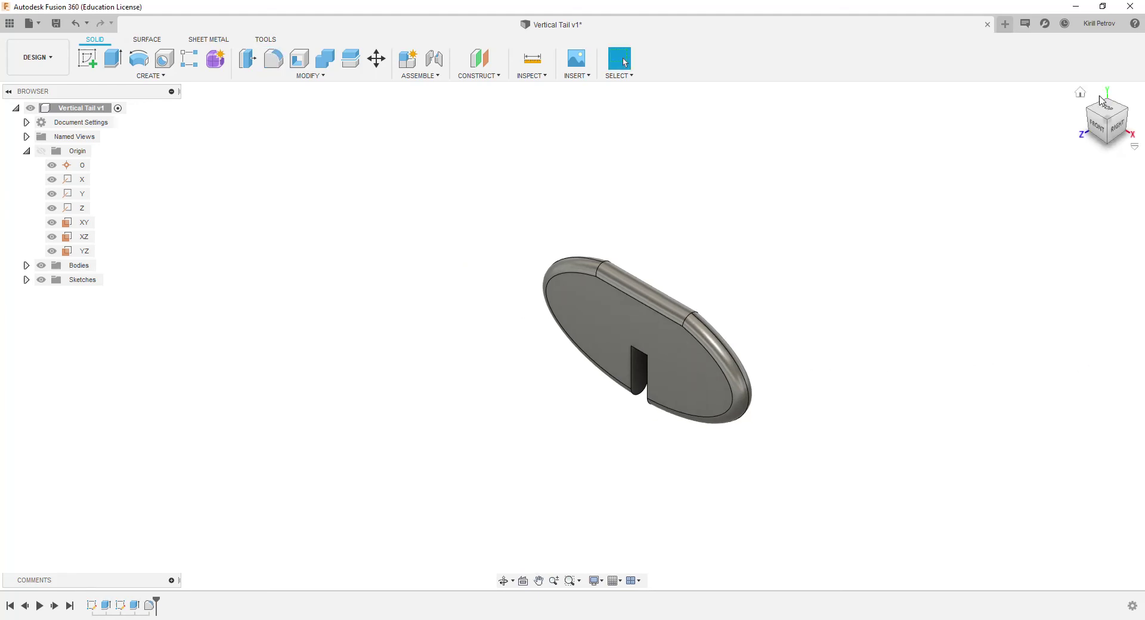
# - Drag Paint - Enamel Glossy (Red) from the appearance library onto the selected plate body
pyautogui.scroll(5, 766, 360)
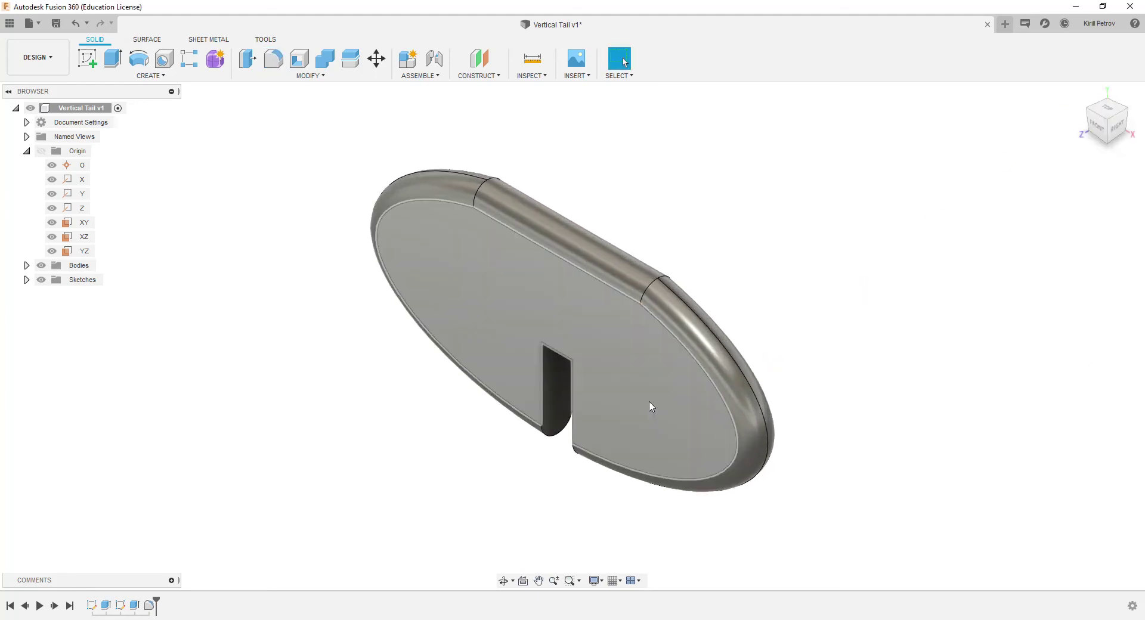
pyautogui.click(651, 406)
pyautogui.click(851, 289)
pyautogui.rightClick(624, 366)
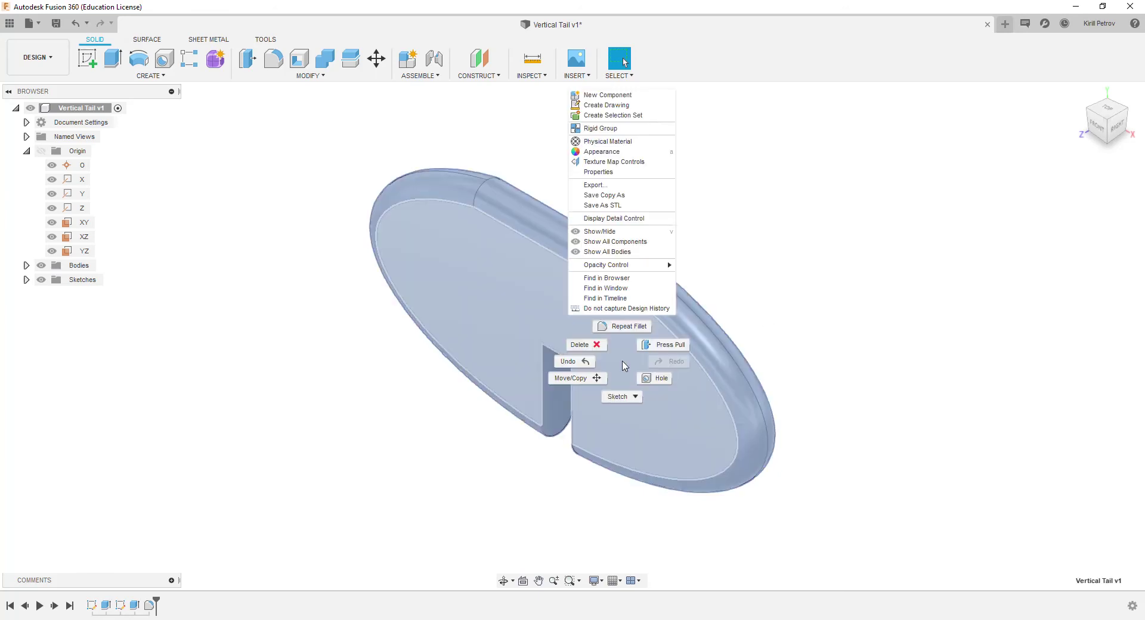
pyautogui.click(632, 154)
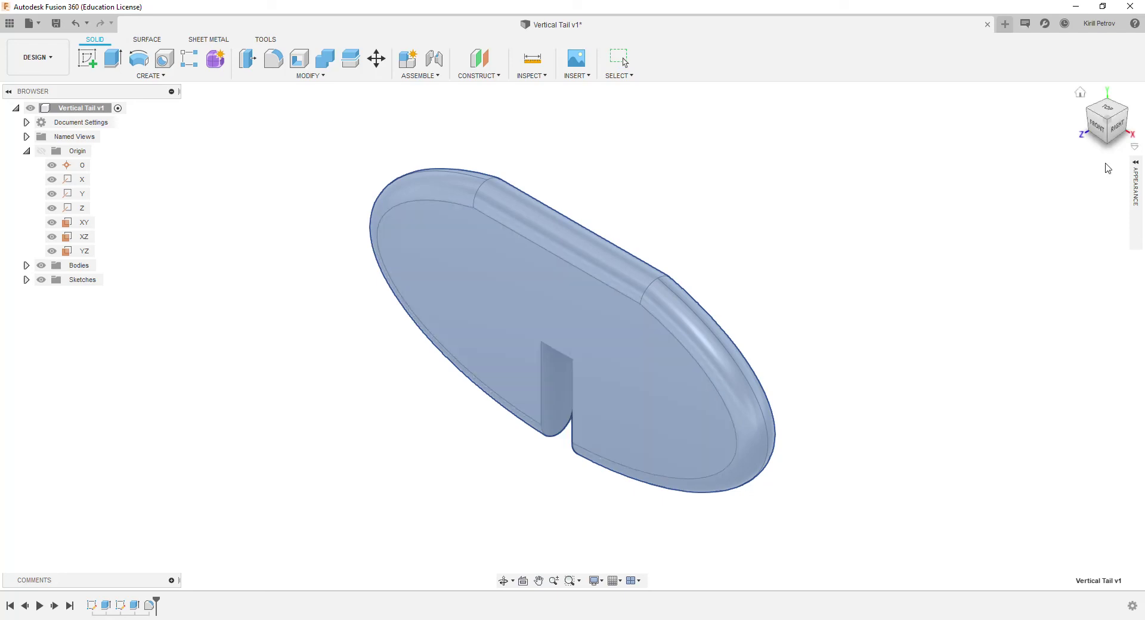
pyautogui.click(1135, 166)
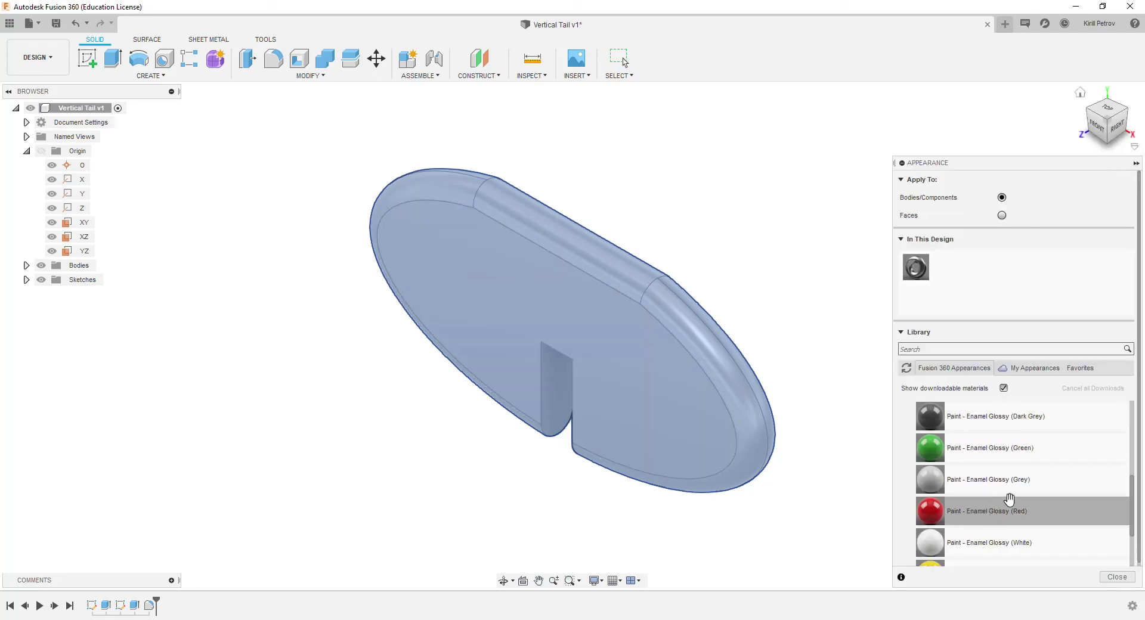
pyautogui.scroll(3, 953, 501)
pyautogui.scroll(-3, 942, 491)
pyautogui.scroll(-2, 954, 465)
pyautogui.scroll(2, 969, 454)
pyautogui.scroll(3, 970, 470)
pyautogui.moveTo(954, 539); pyautogui.dragTo(703, 429)
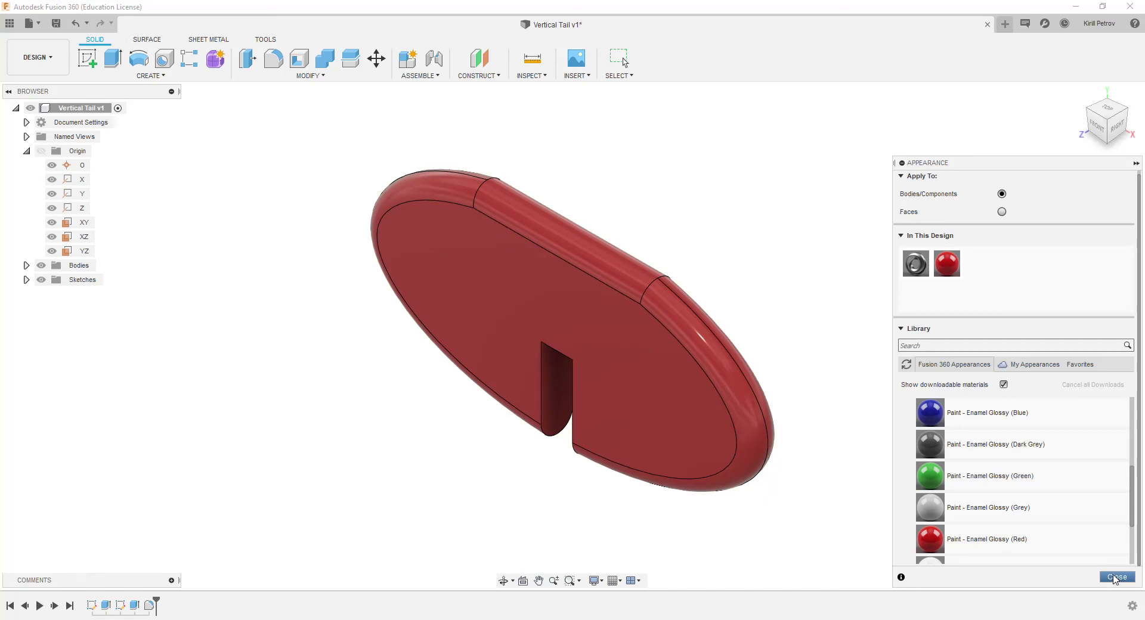
pyautogui.click(1114, 577)
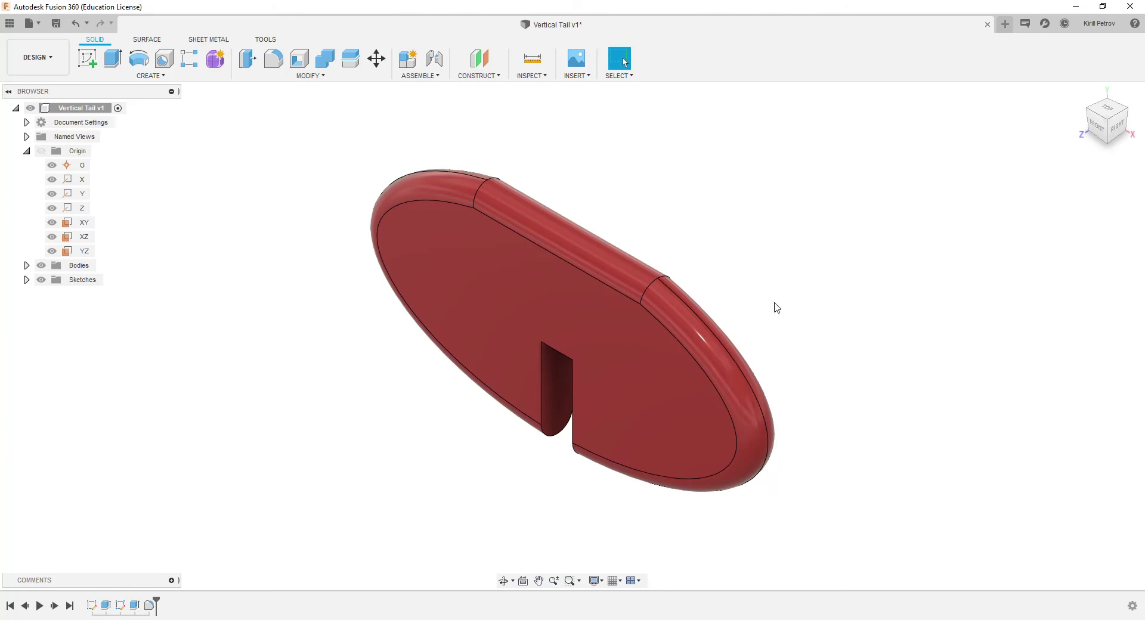